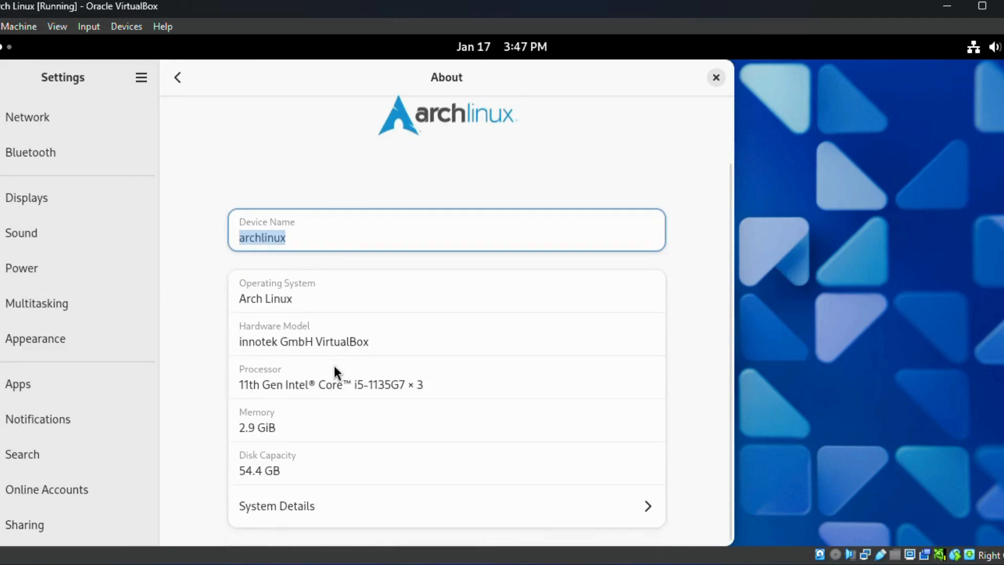
Step: Examine the hardware and software information in the Arch Linux virtual machine's System Details
click(624, 505)
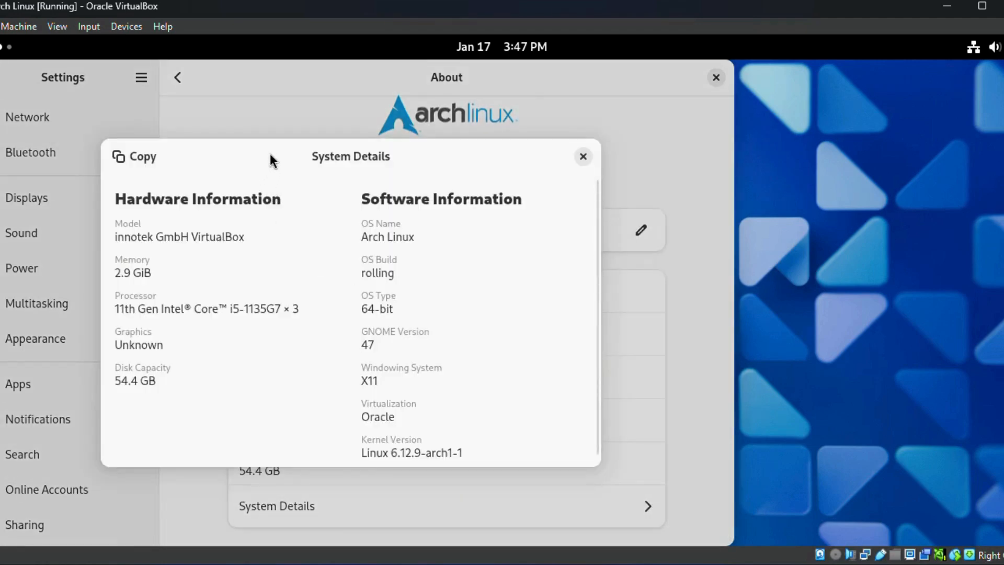
drag(270, 152, 422, 158)
scroll(527, 396, down, 1)
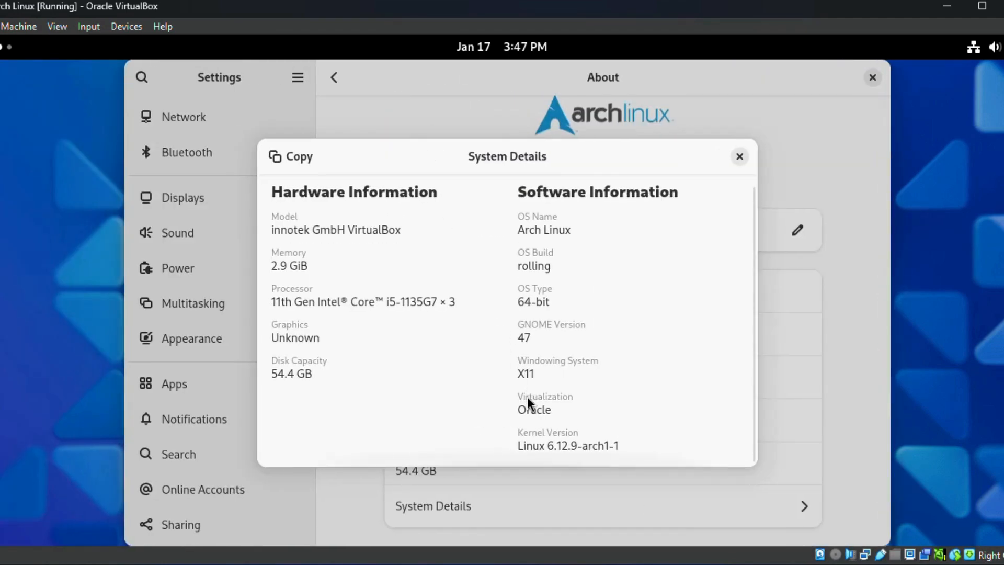
click(737, 155)
click(872, 76)
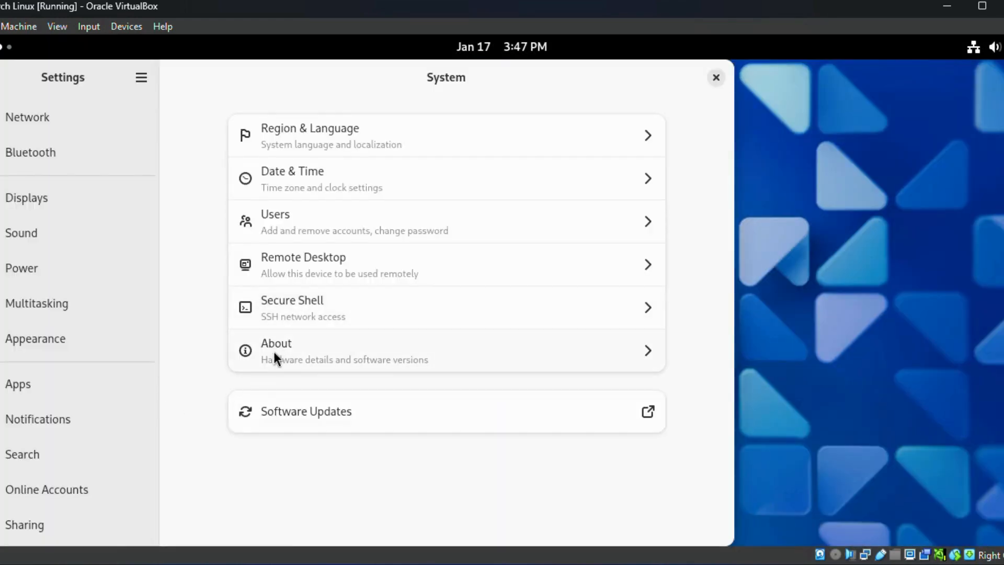
click(275, 351)
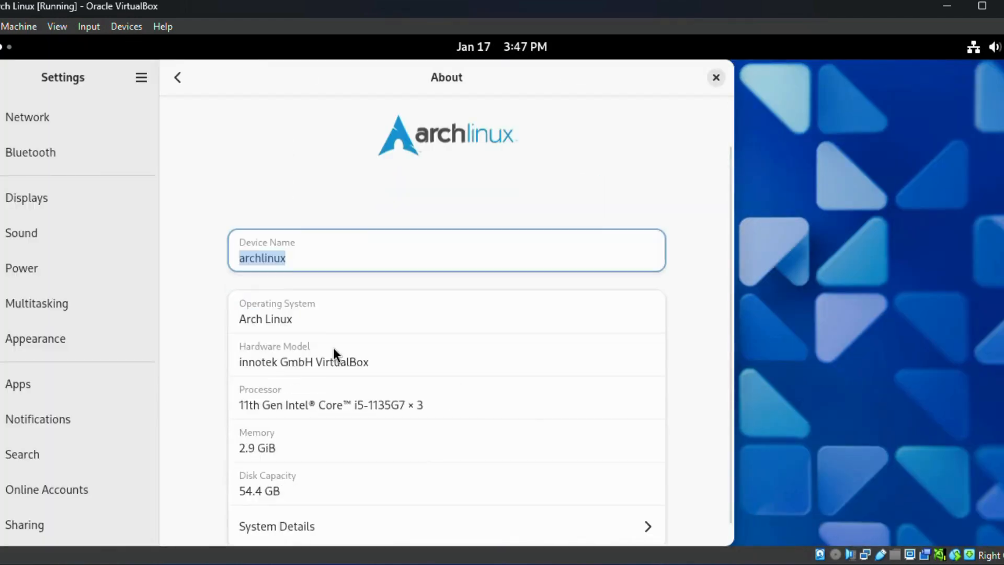
scroll(356, 408, down, 1)
click(648, 506)
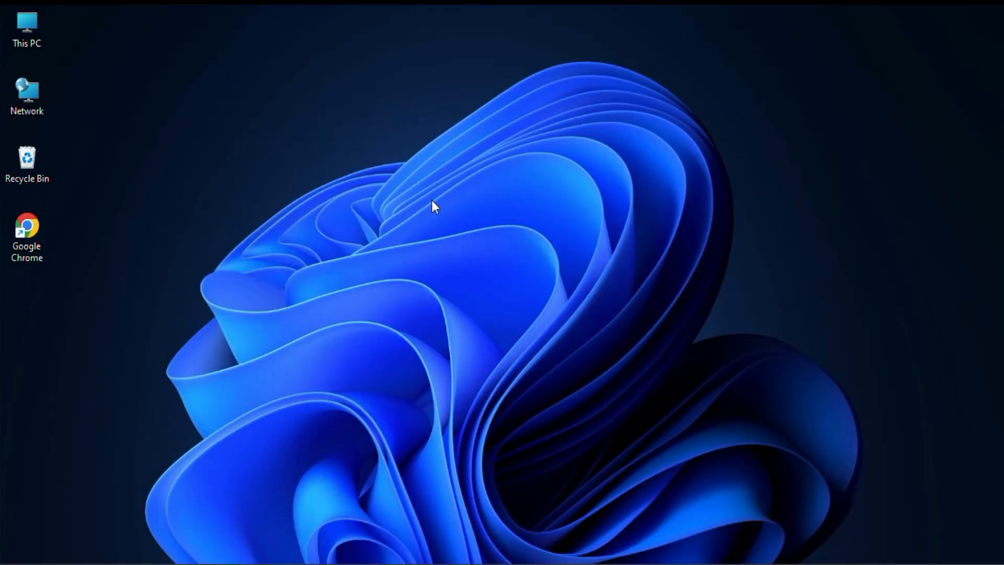
Step: Search the web for "arch linux" in Google Chrome and open the official archlinux.org site
click(23, 231)
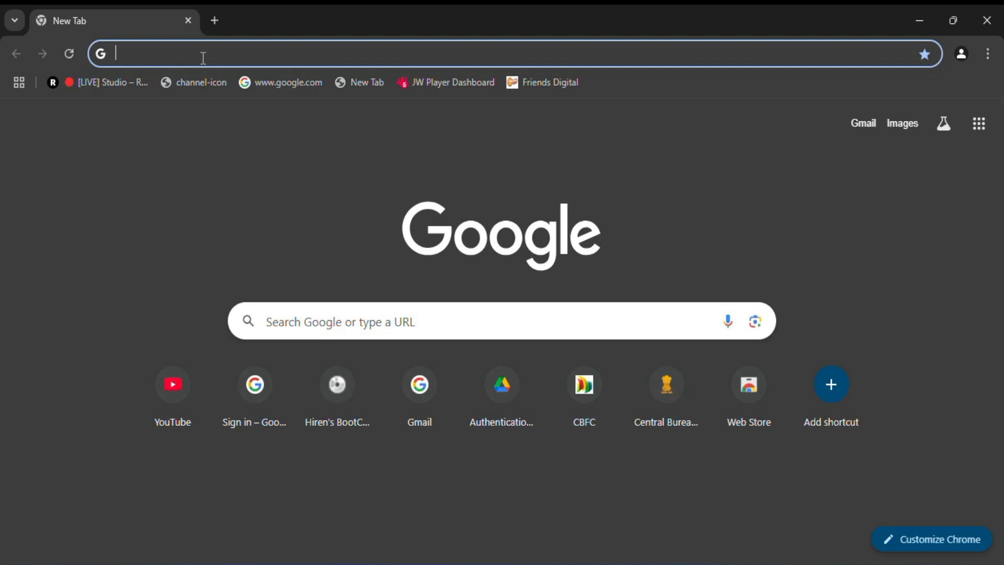
text(arch li)
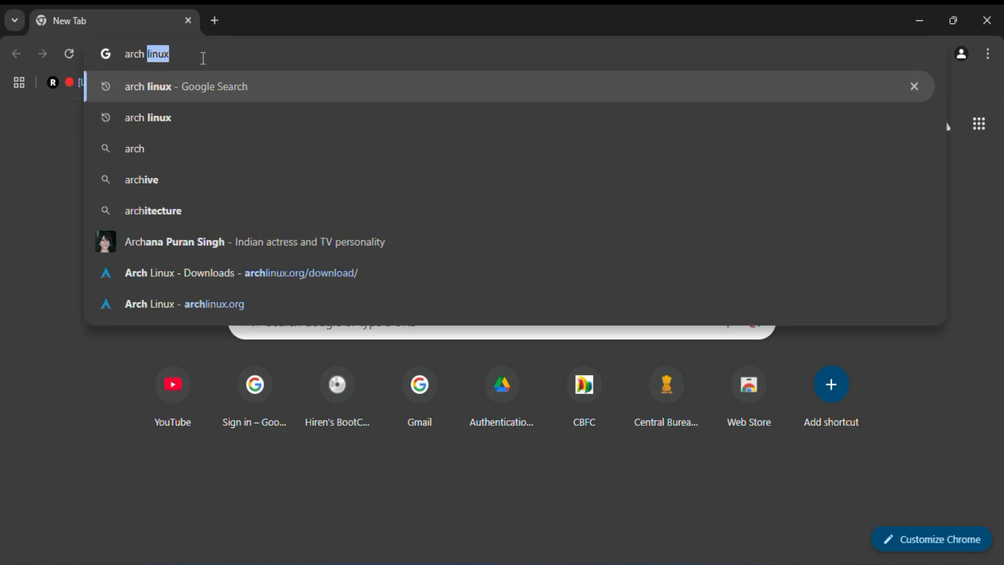
text(nux)
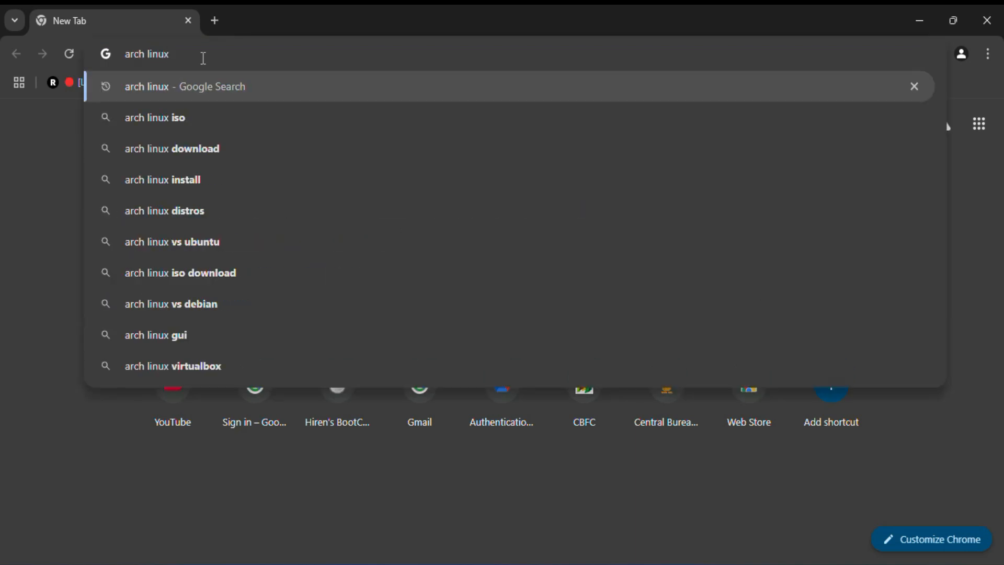
key(Return)
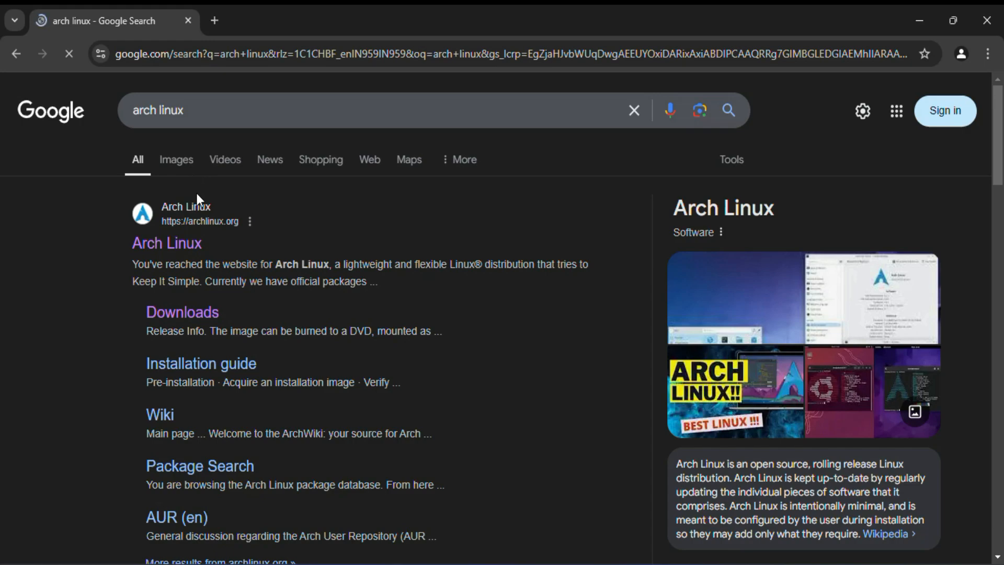
click(179, 244)
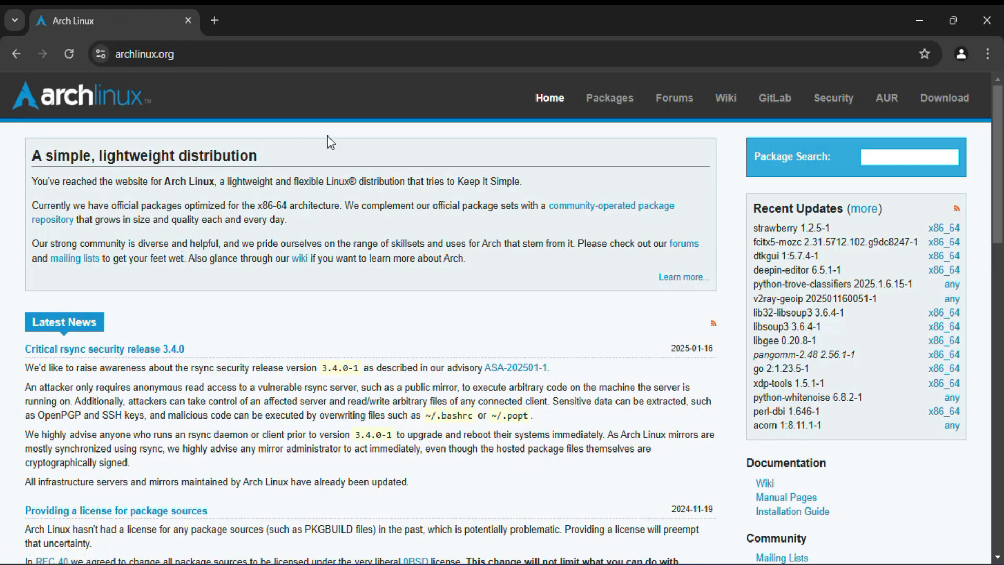
Step: Start downloading archlinux-2025.01.01-x86_64.iso from the worldwide geo.mirror.pkgbuild.com mirror listed on the Arch Linux download page
click(955, 99)
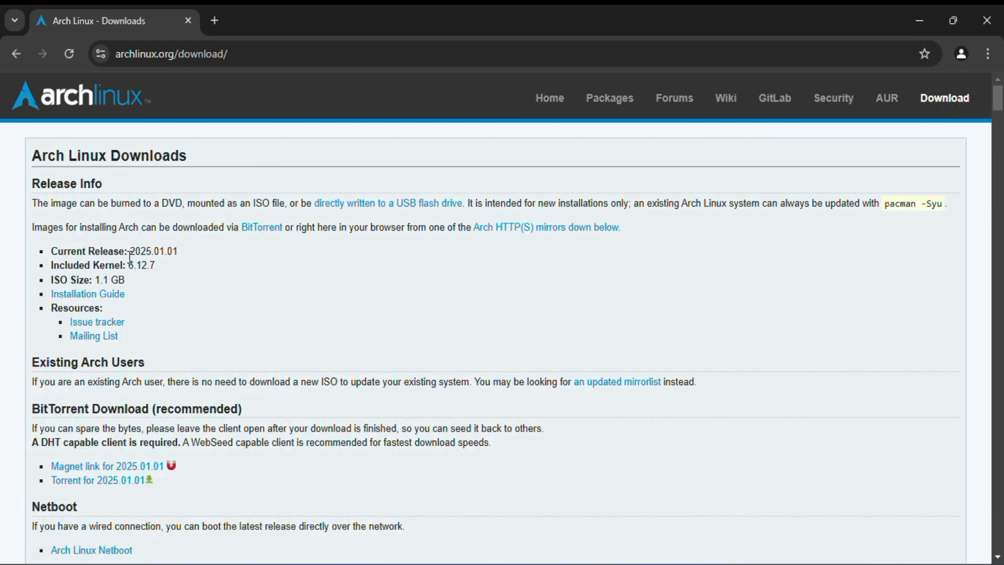
scroll(128, 259, down, 4)
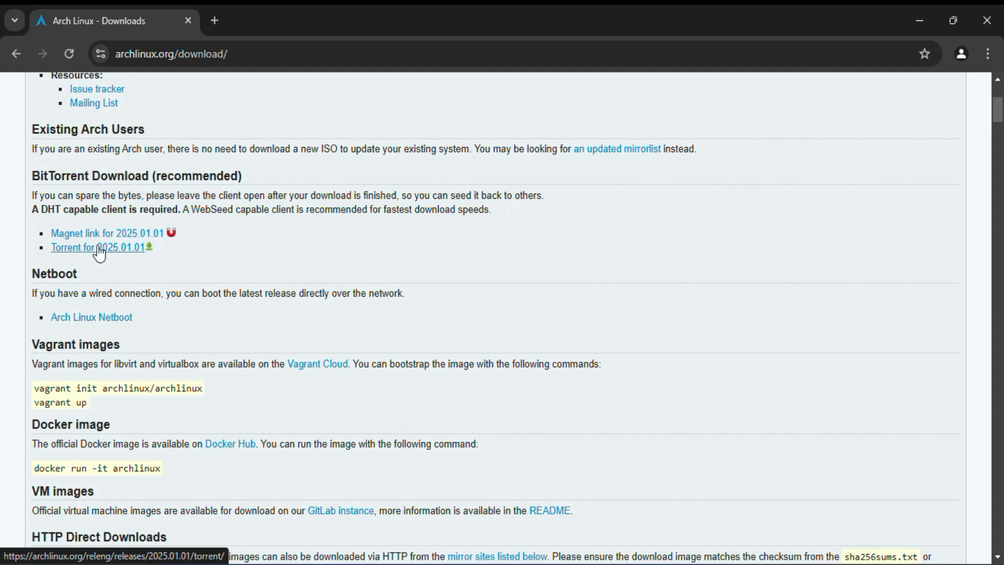
scroll(129, 287, down, 15)
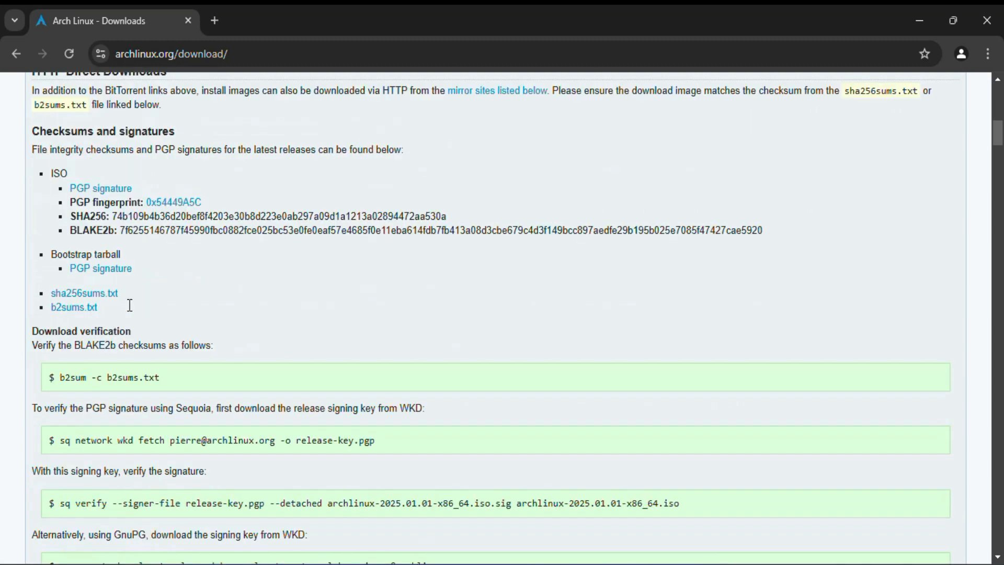
scroll(130, 305, down, 2)
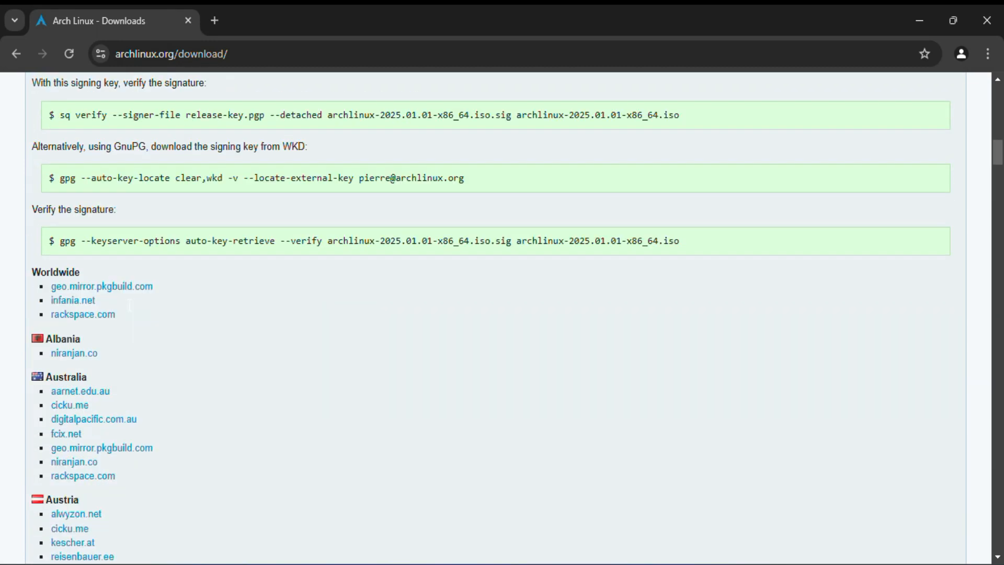
click(96, 291)
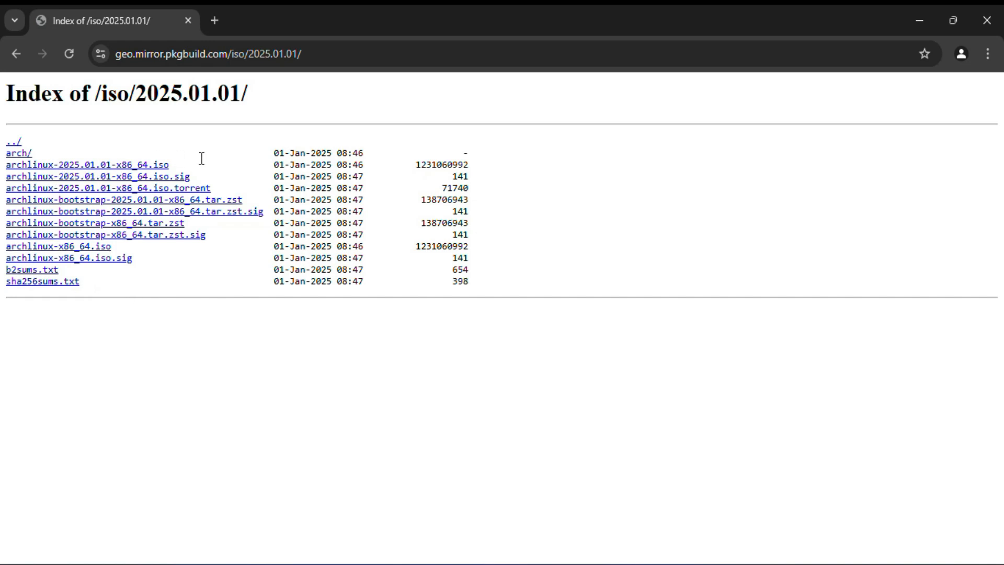
click(94, 167)
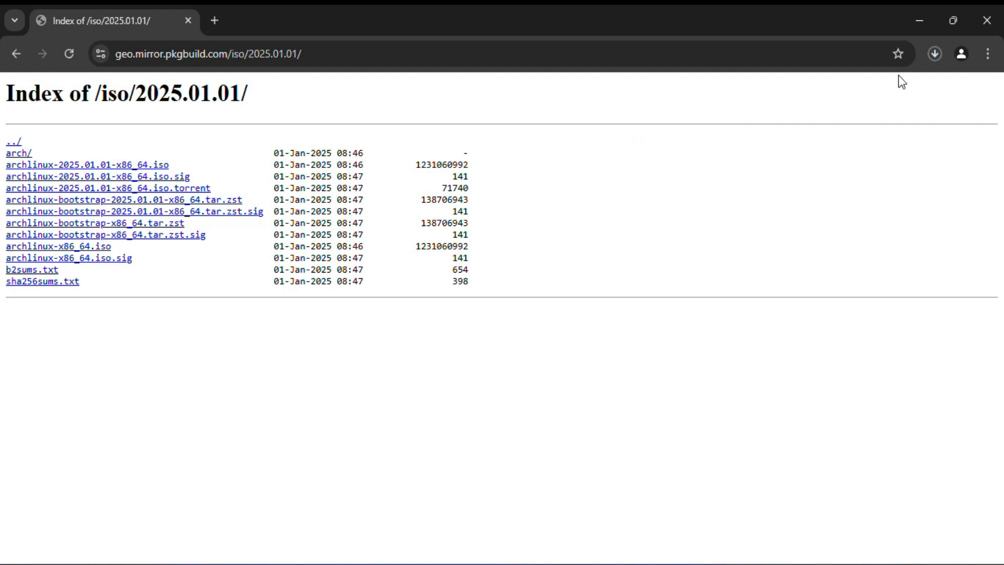
Step: Cancel the running archlinux-2025.01.01-x86_64.iso download and close the browser
click(936, 52)
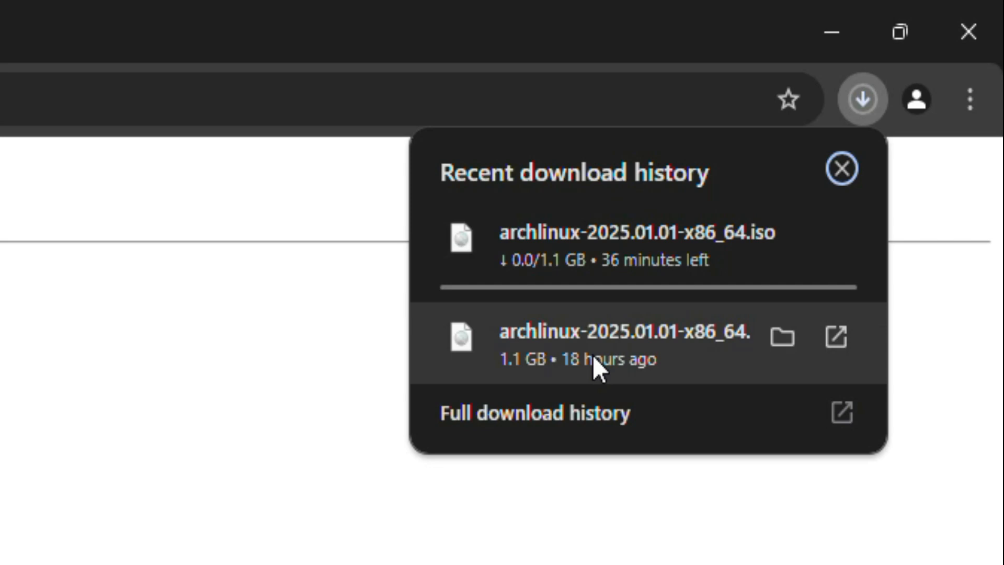
click(782, 237)
click(835, 238)
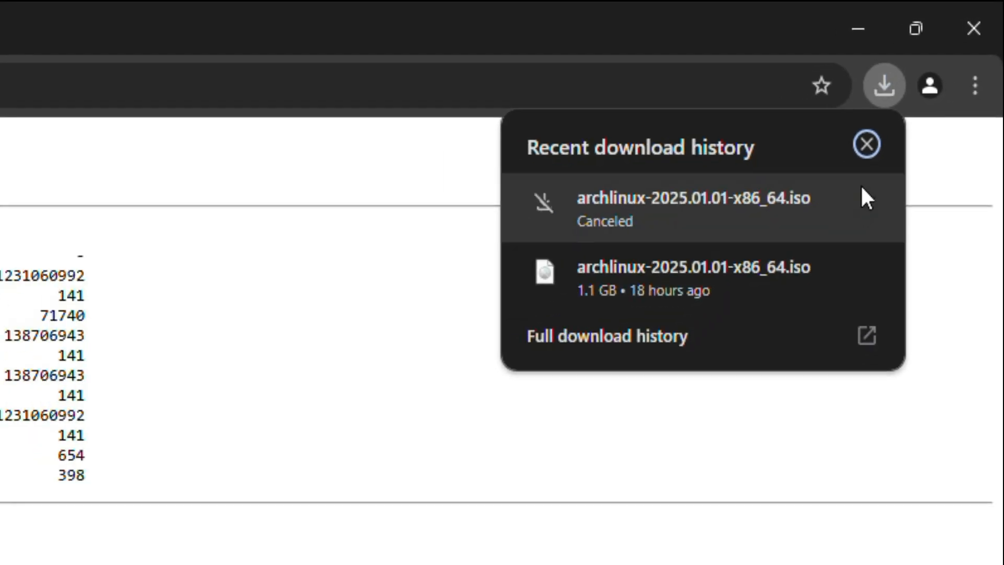
click(867, 144)
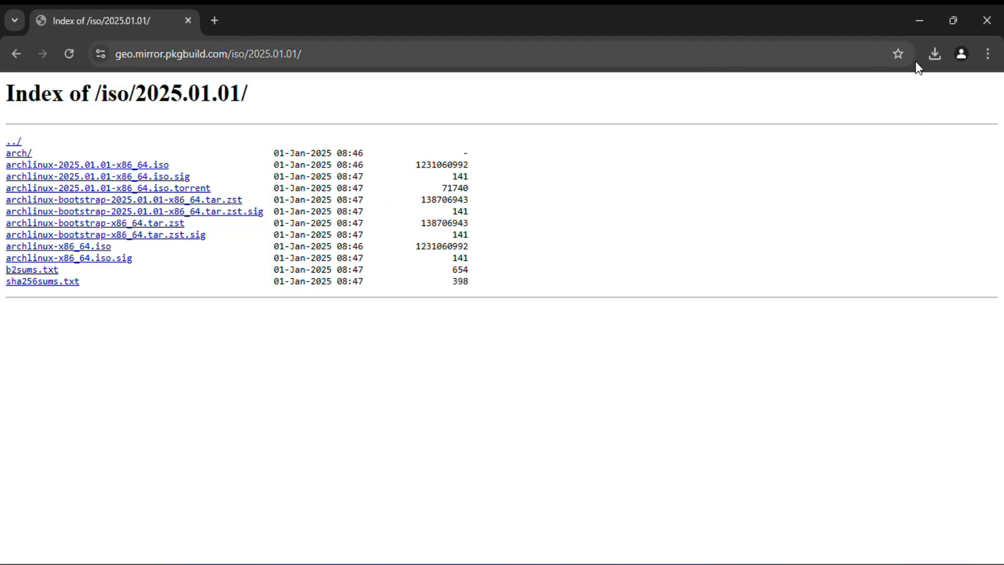
click(983, 21)
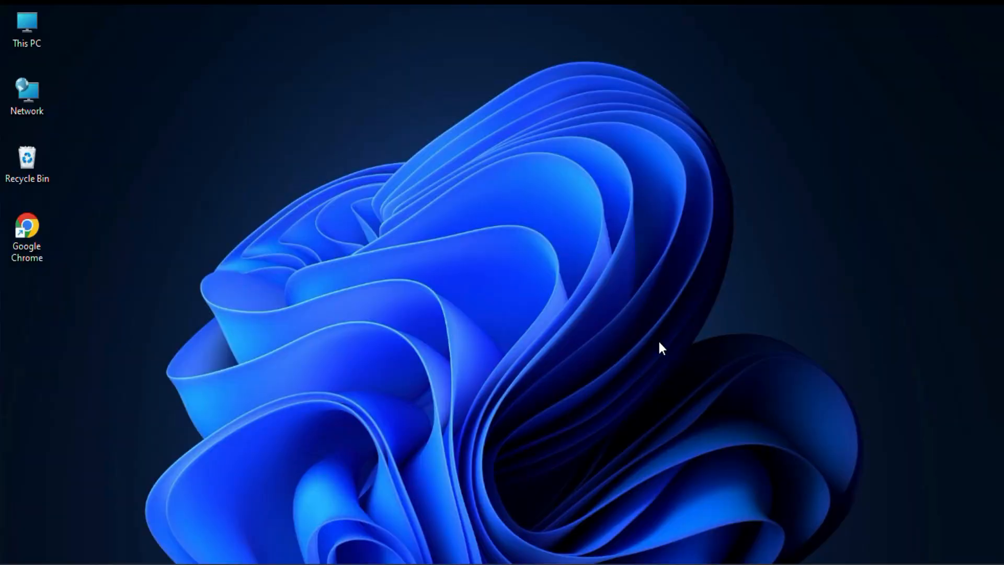
Step: Check the archlinux-2025.01.01-x86_64 disc image in the ArchLinux folder on DATA (D:) and close the folder window
click(602, 564)
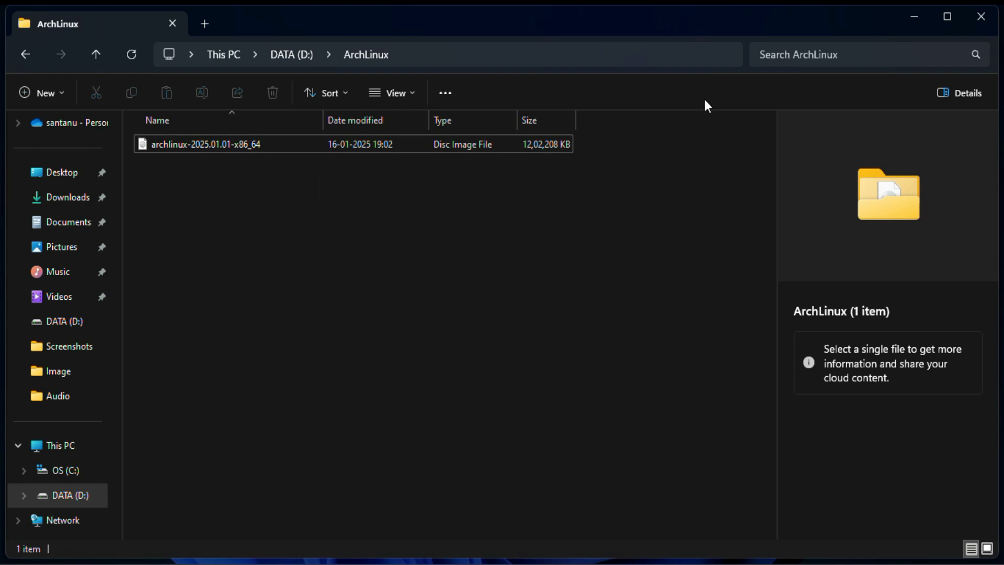
click(982, 17)
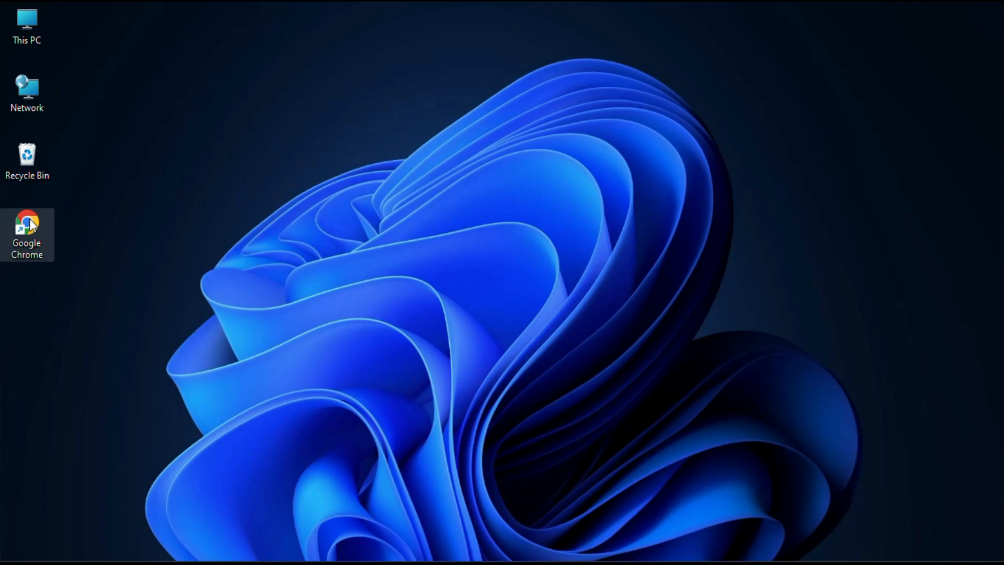
Step: Search the web for "download virtualbox" in Google Chrome and open the Oracle VirtualBox downloads page
double_click(30, 219)
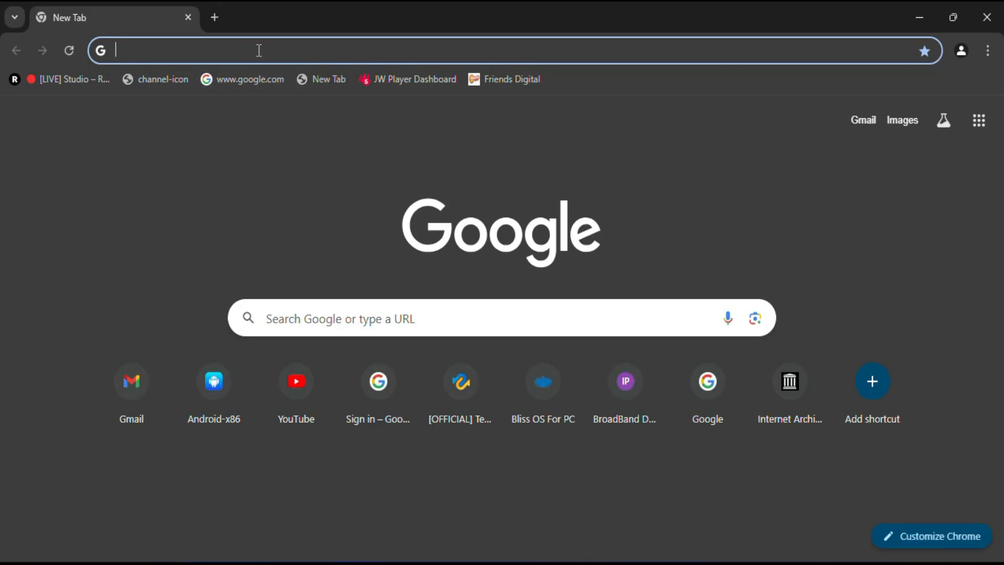
text(download vi)
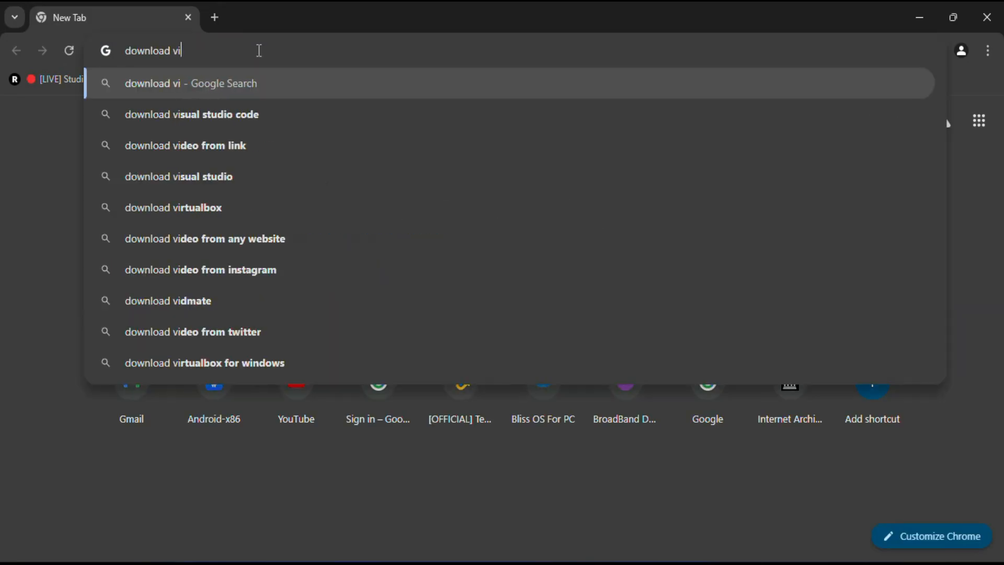
text(rtualbox)
key(Return)
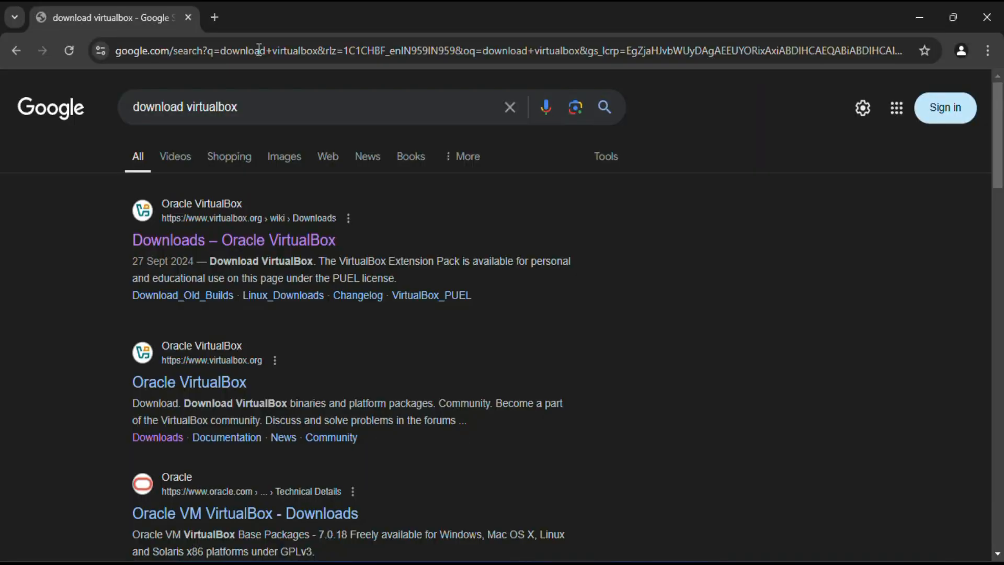
click(260, 239)
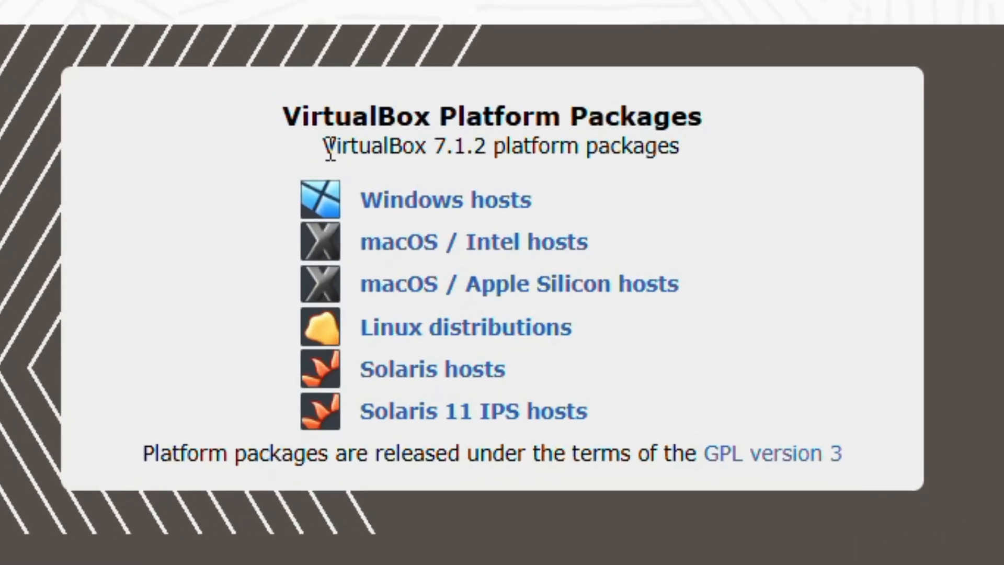
Step: Download the VirtualBox 7.1.2 platform package for Windows hosts and display its entry in the download history
drag(175, 345, 280, 343)
drag(539, 146, 694, 151)
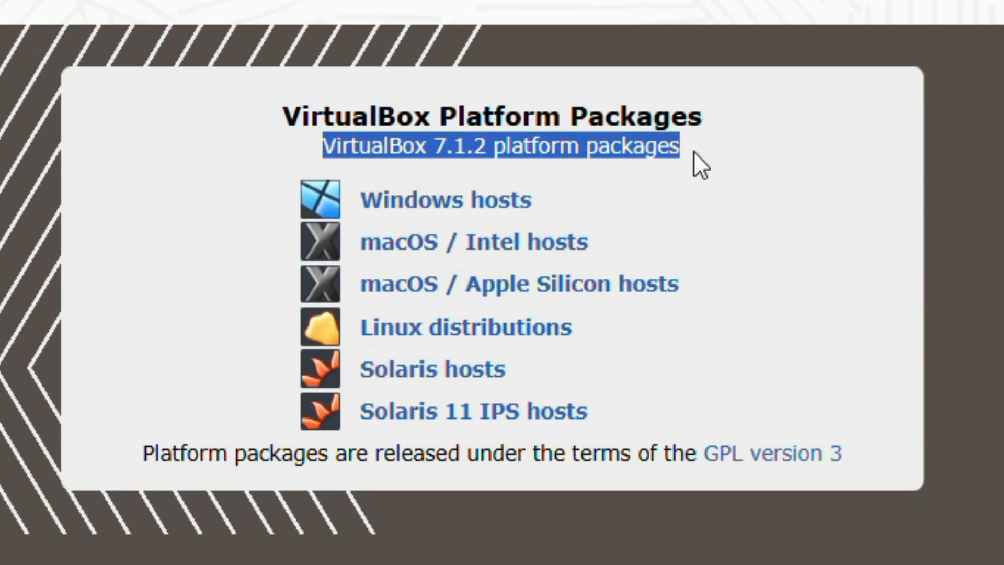
click(740, 153)
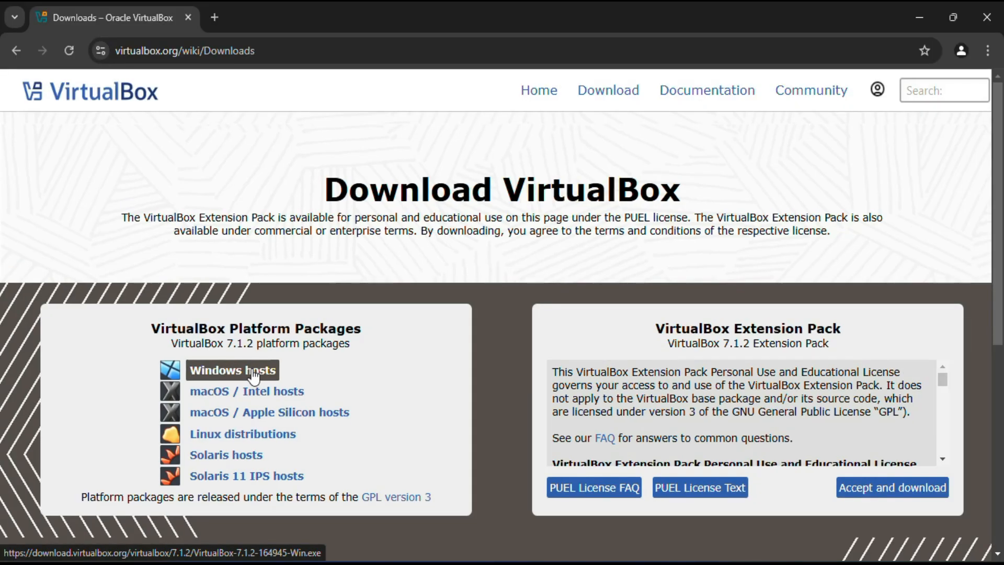
click(255, 375)
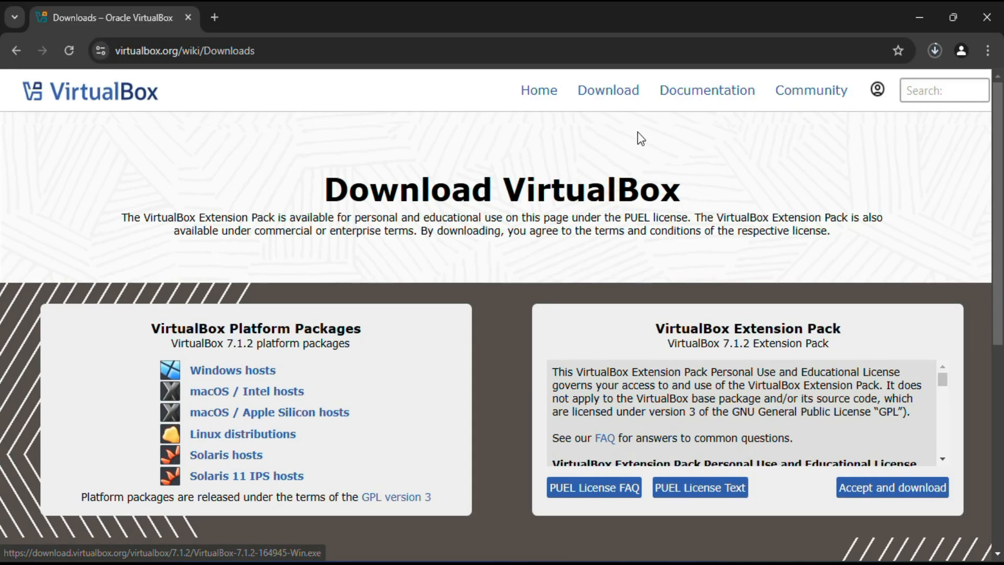
click(931, 51)
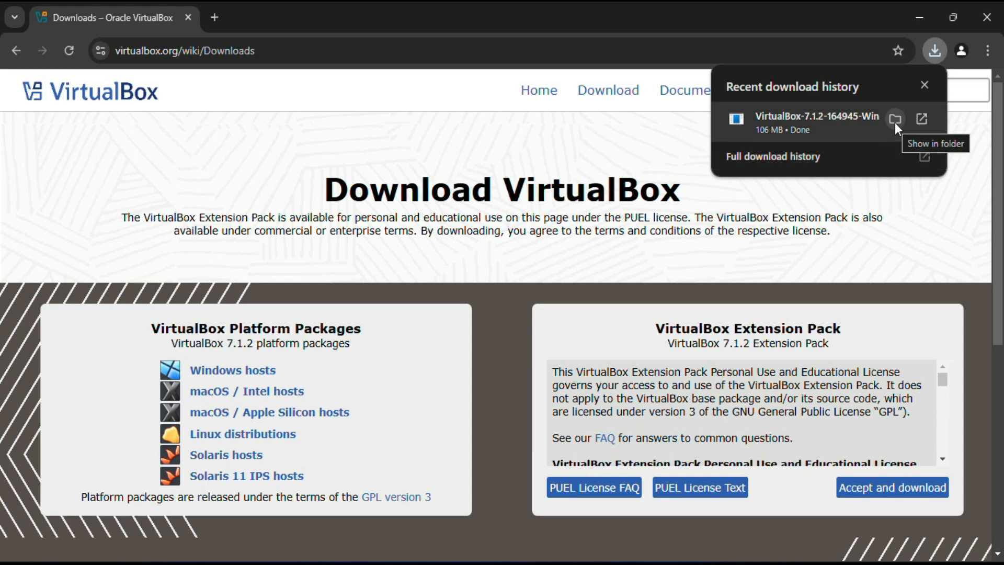
Step: Run the VirtualBox-7.1.2-164945-Win installer from its download folder and minimize the folder and browser windows
click(895, 121)
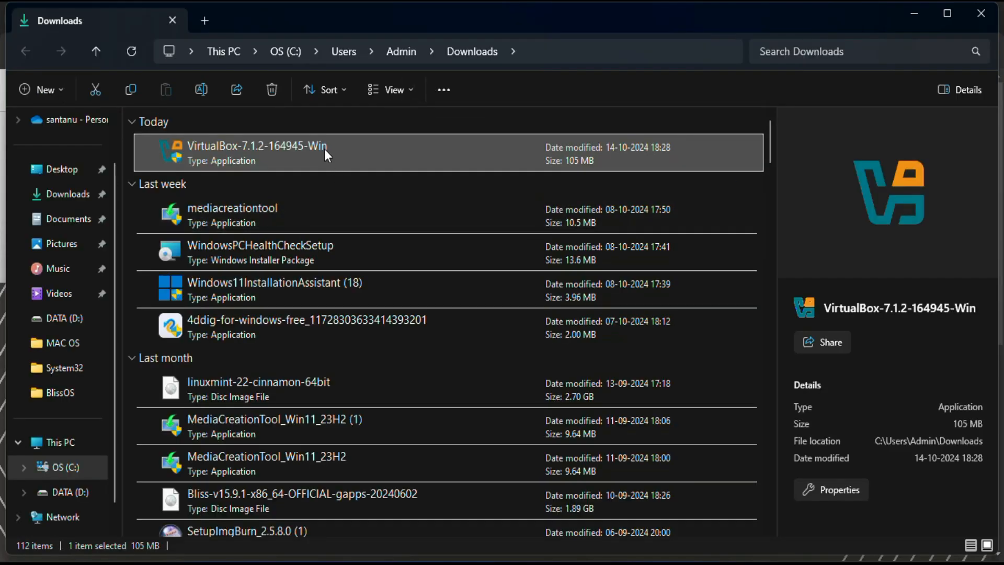
double_click(324, 149)
click(914, 15)
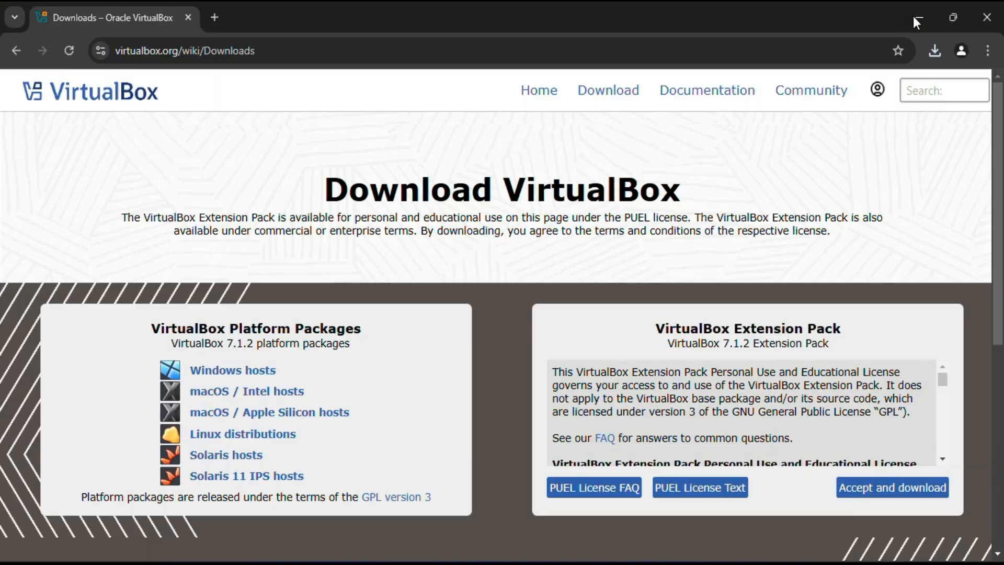
click(913, 17)
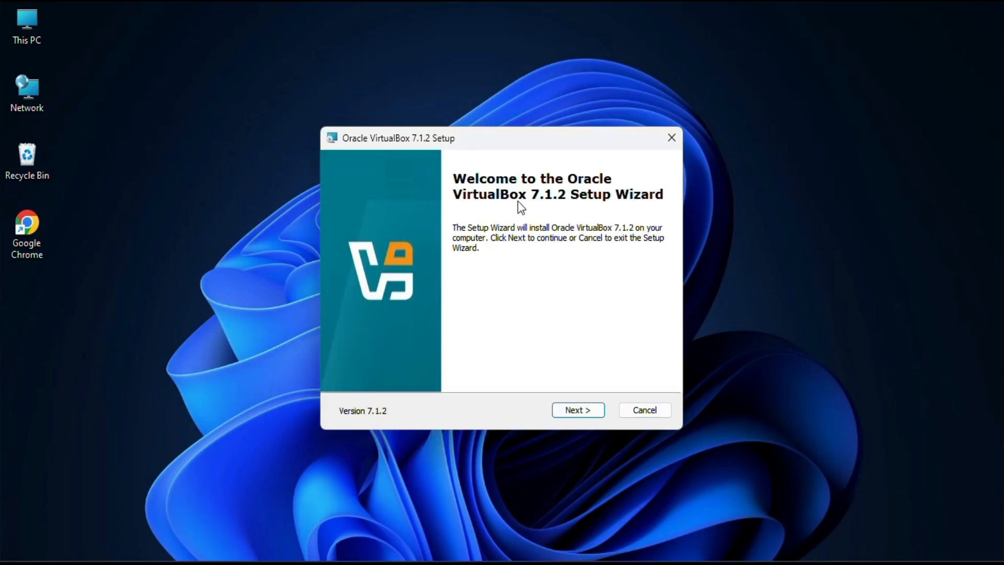
Step: Accept the license agreement and proceed with the default VirtualBox features and location, agreeing to continue past the network interface and Python dependency notices
click(575, 416)
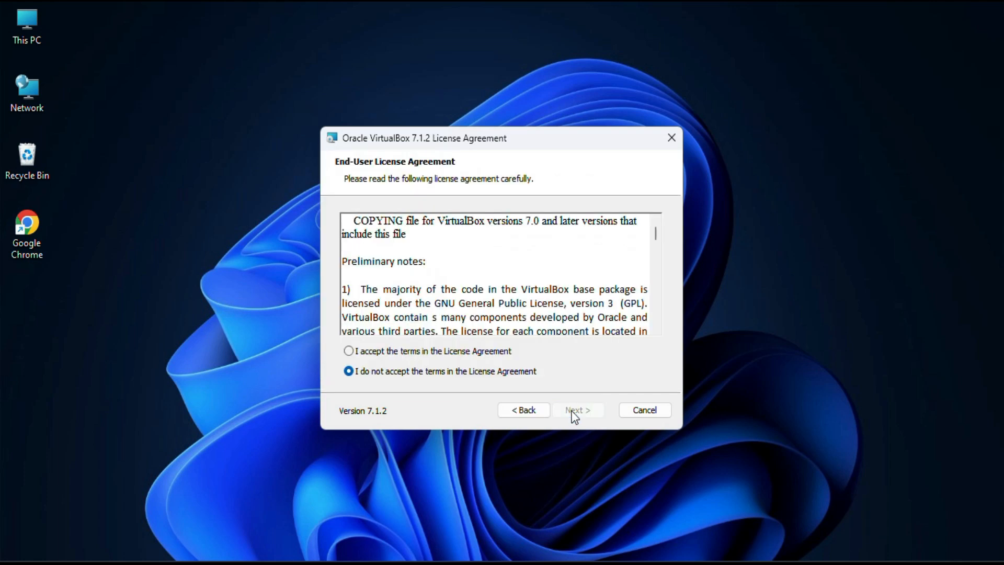
click(350, 351)
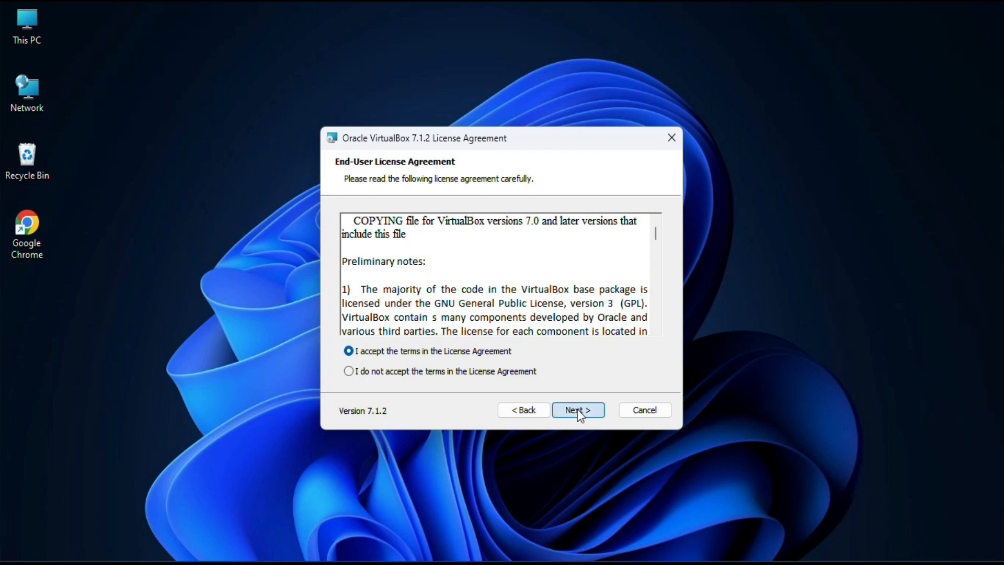
click(577, 409)
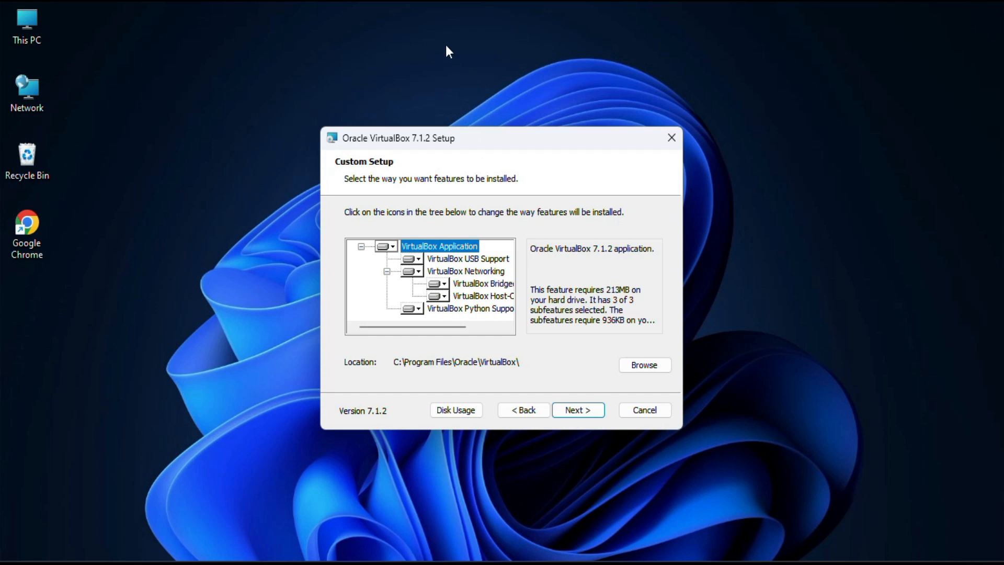
click(425, 28)
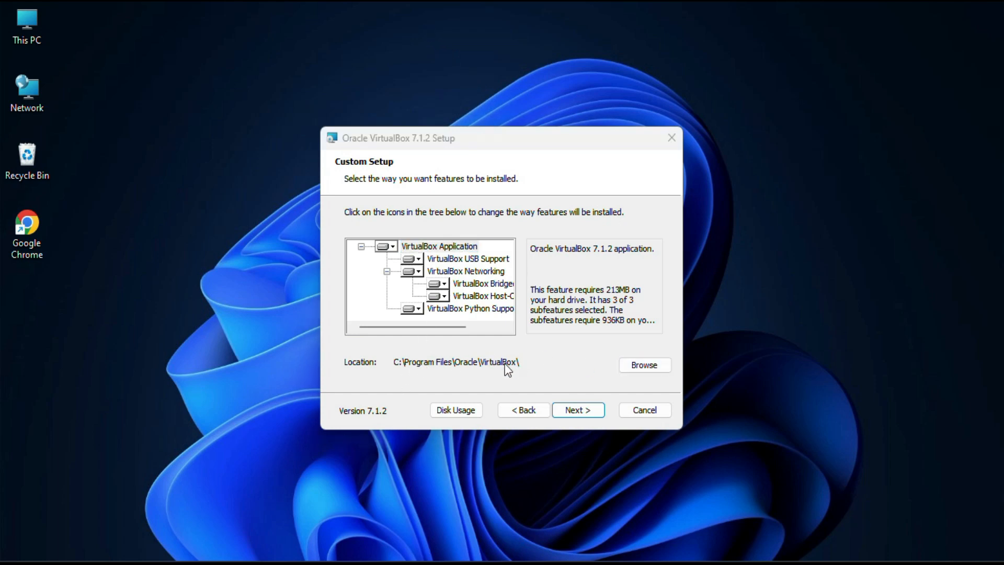
click(576, 410)
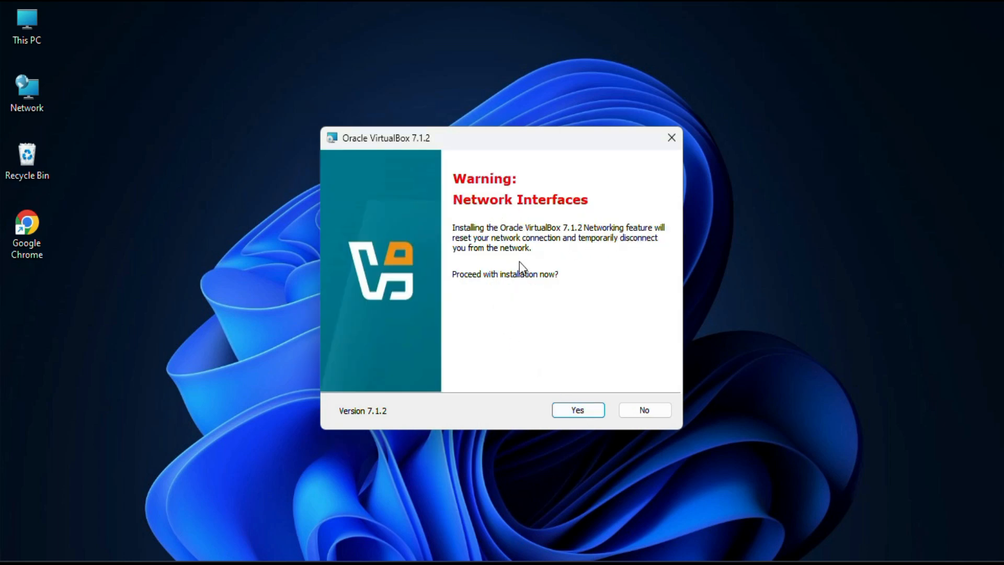
click(578, 410)
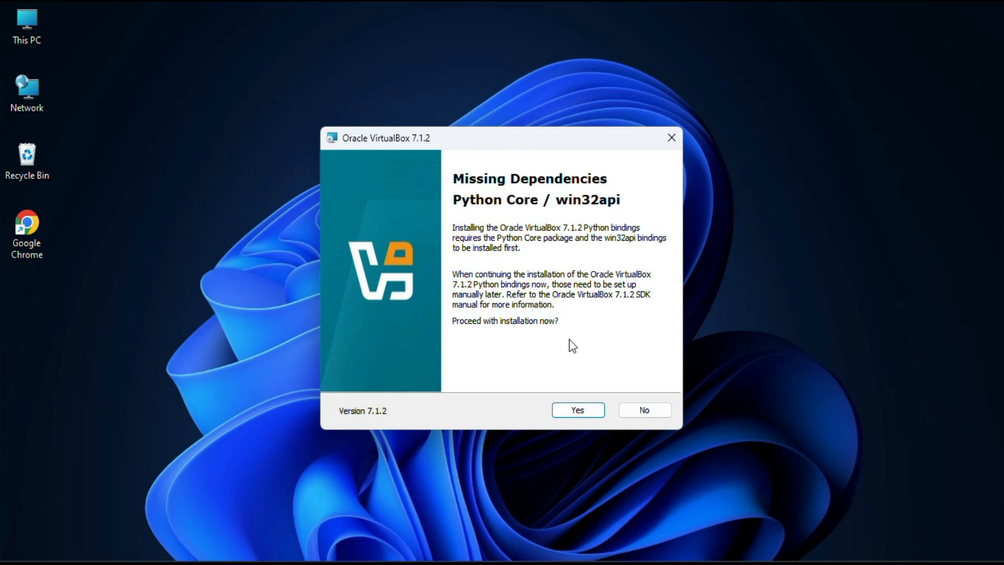
click(571, 412)
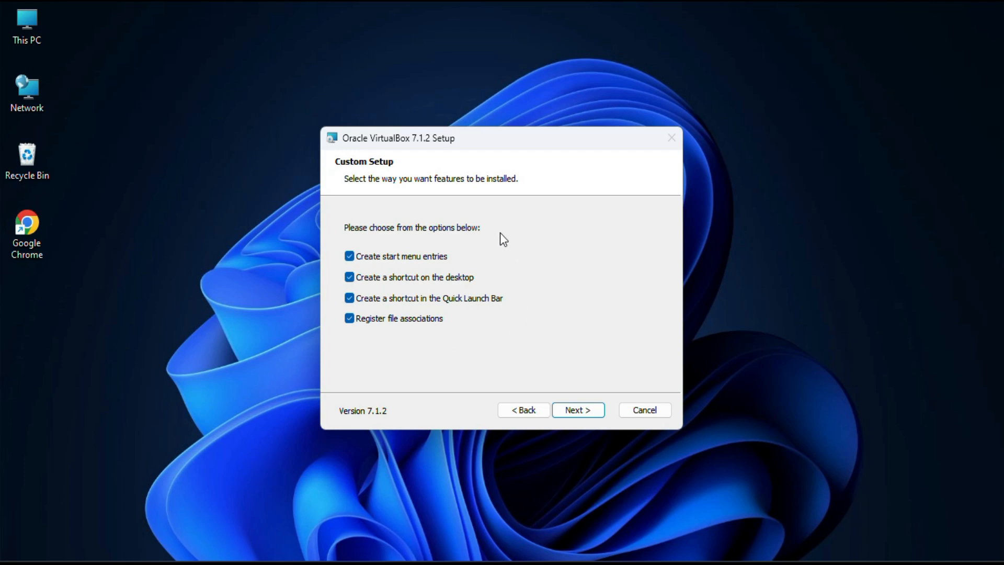
Step: Keep the start menu, desktop and Quick Launch entries, clear Register file associations, and complete the VirtualBox 7.1.2 installation
click(425, 26)
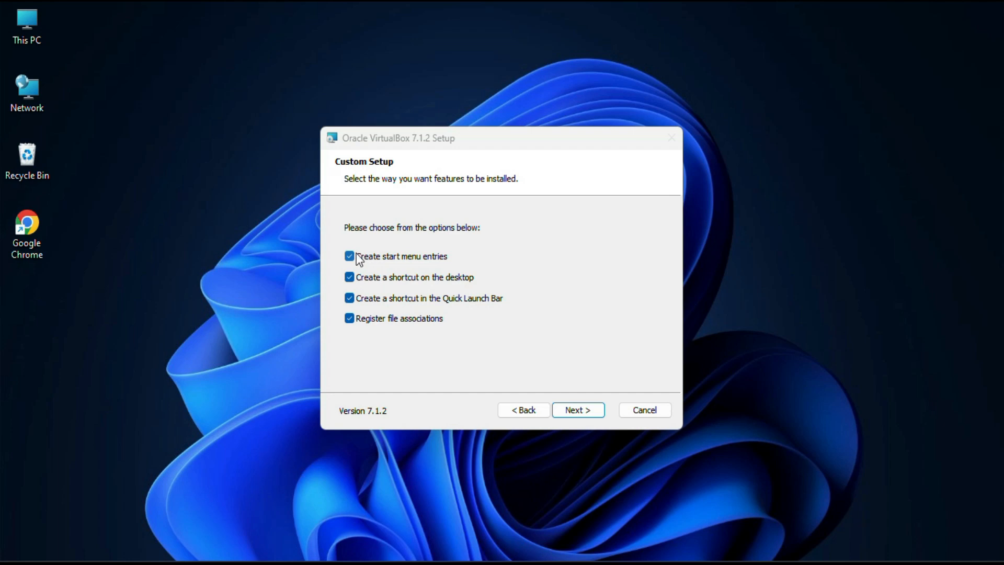
click(349, 298)
click(349, 319)
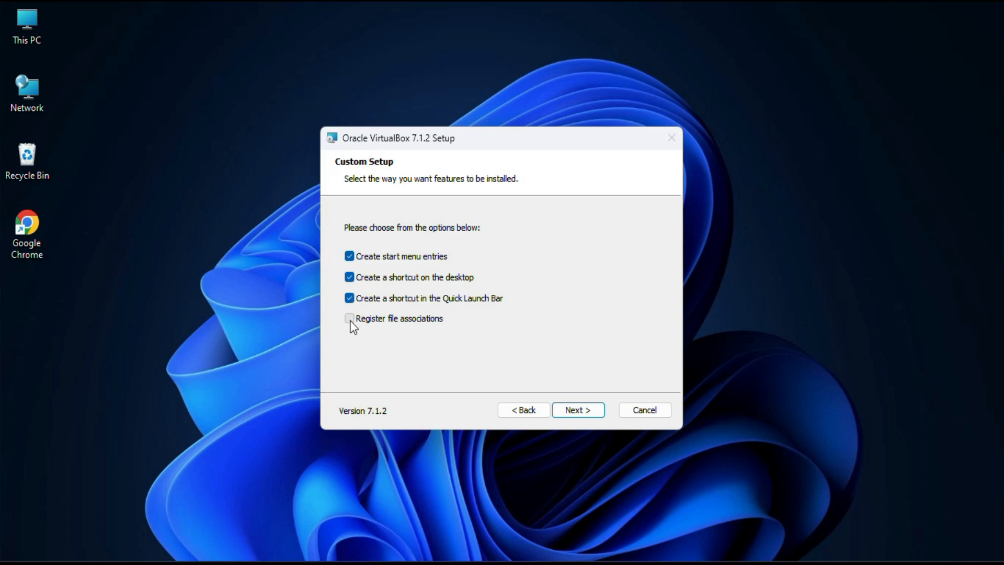
click(570, 408)
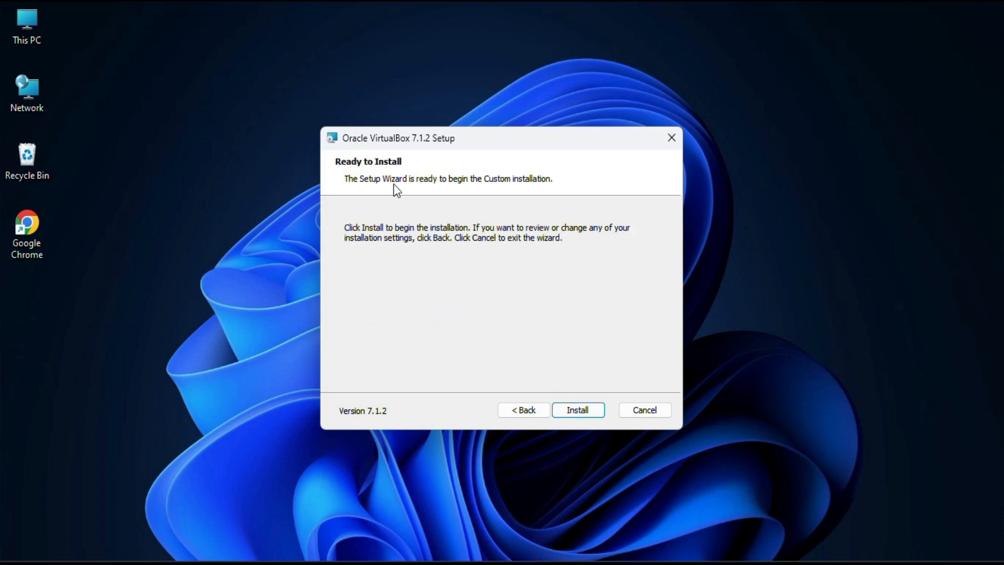
click(579, 411)
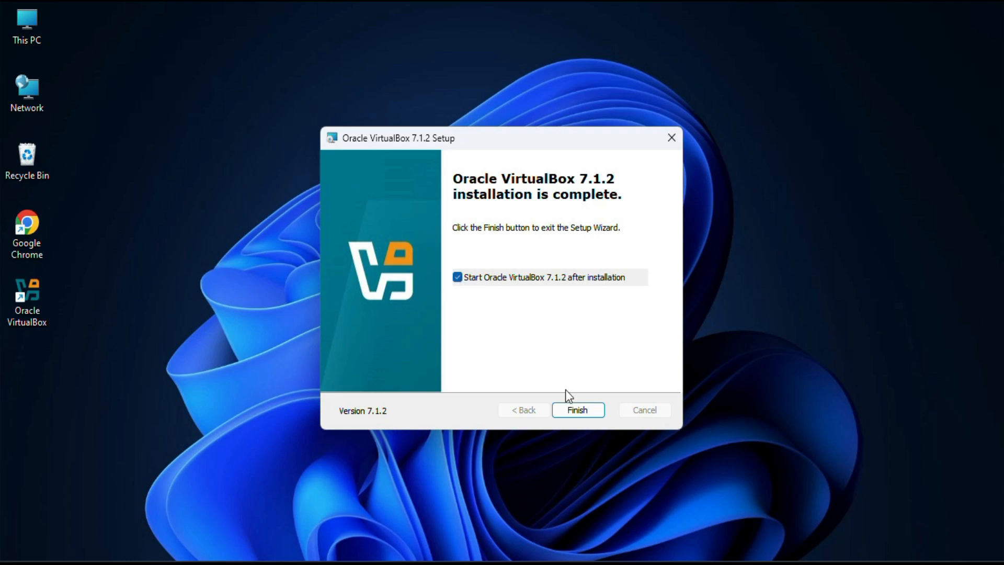
click(577, 410)
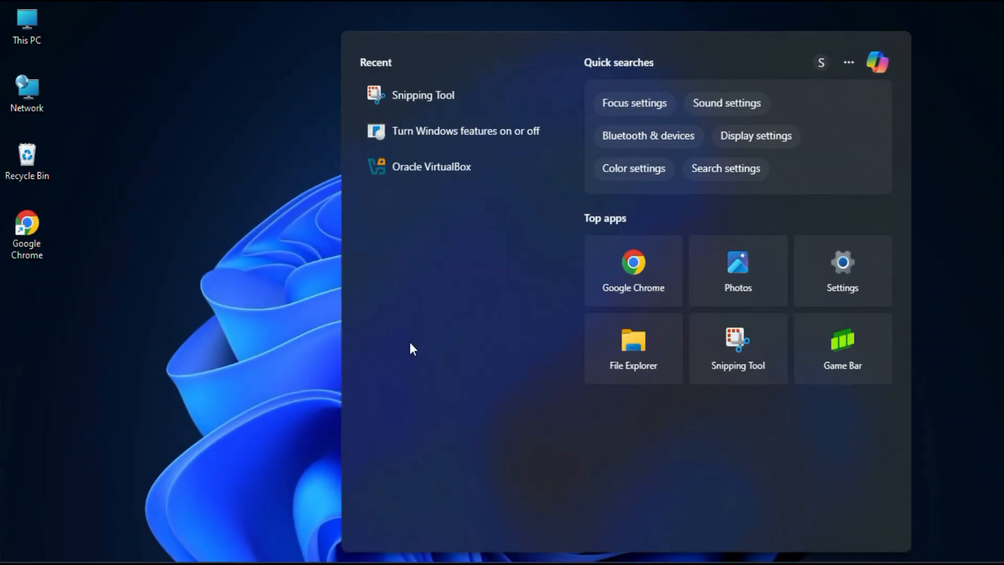
Step: Open Oracle VirtualBox and begin a new virtual machine named Arch Linux
click(440, 166)
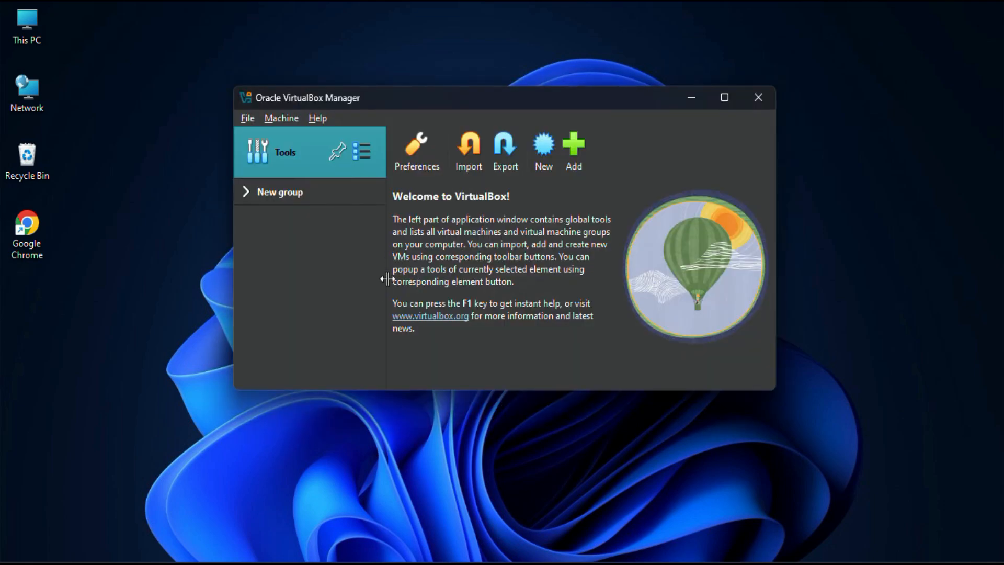
click(537, 149)
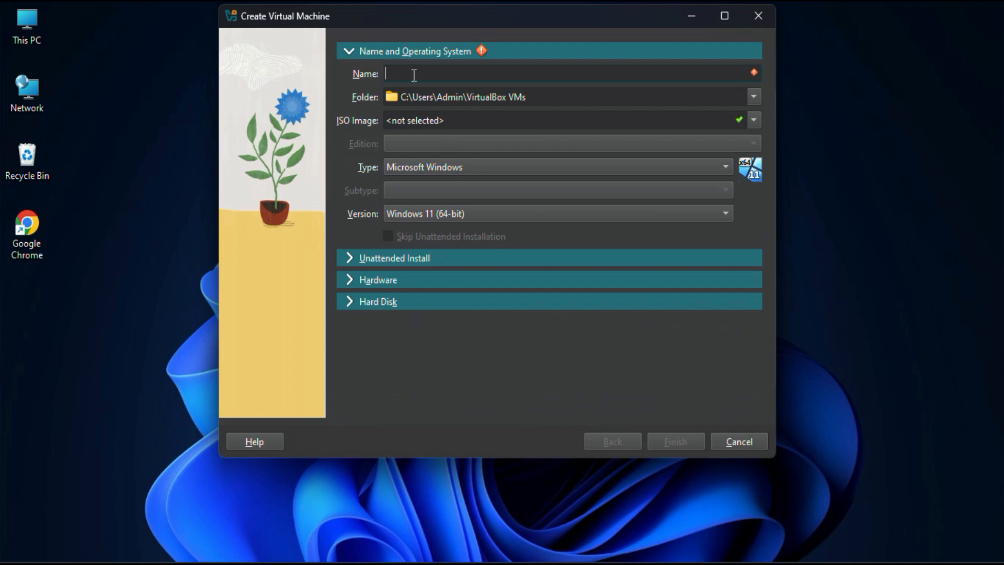
text(Ar)
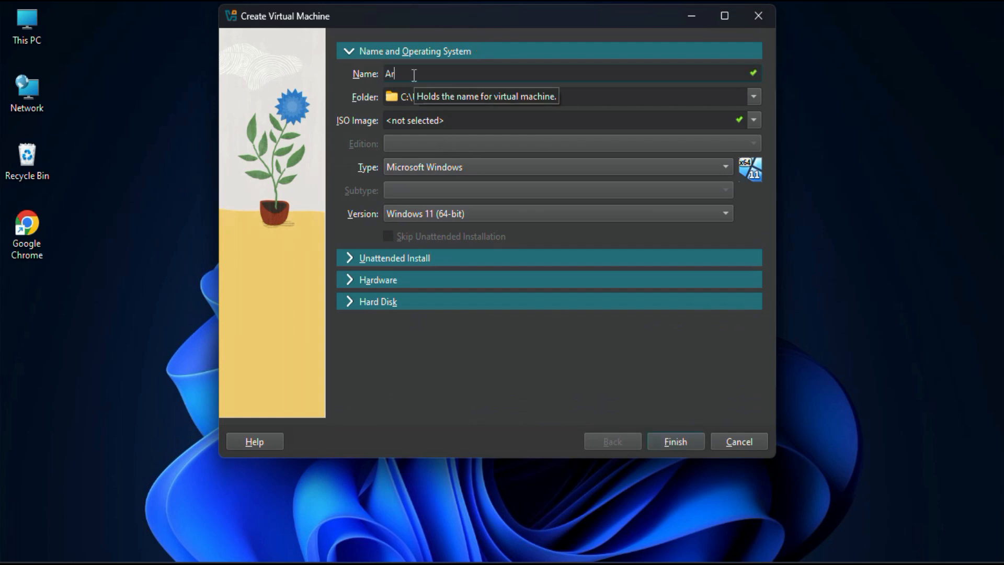
text(ch Linux)
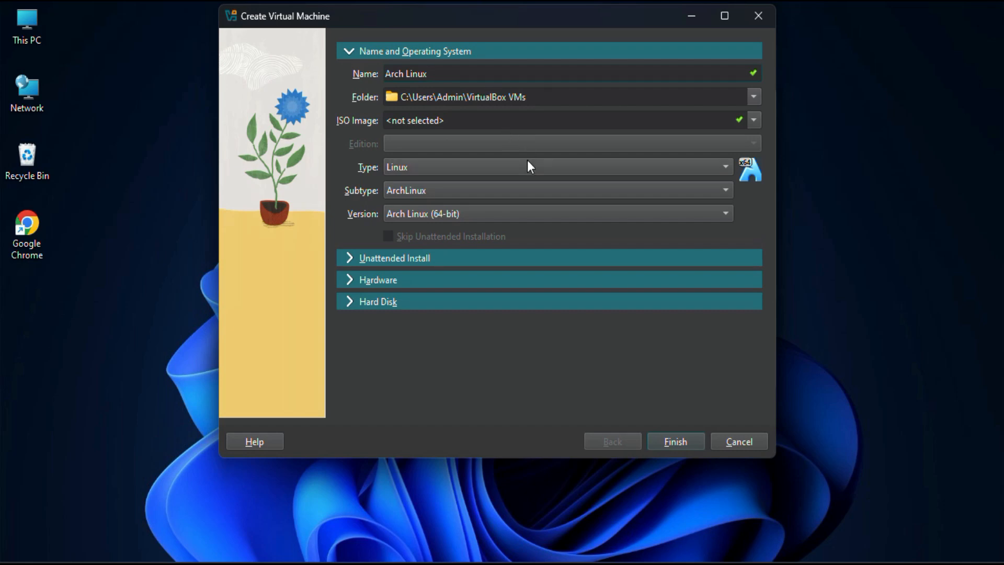
Step: Select archlinux-2025.01.01-x86_64.iso from D:\ArchLinux as the machine's ISO image, keeping the type Linux and subtype ArchLinux
click(753, 119)
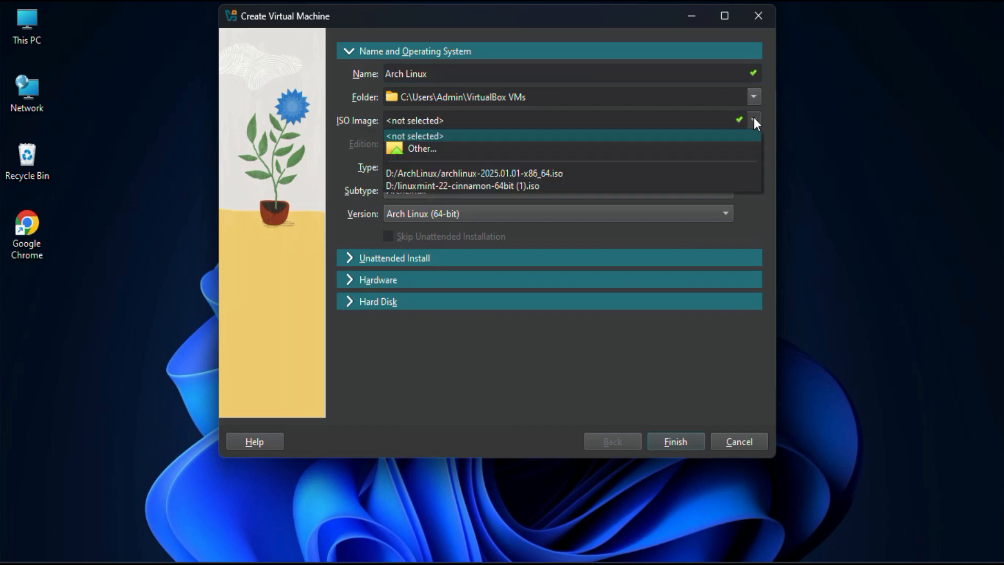
click(469, 151)
click(467, 151)
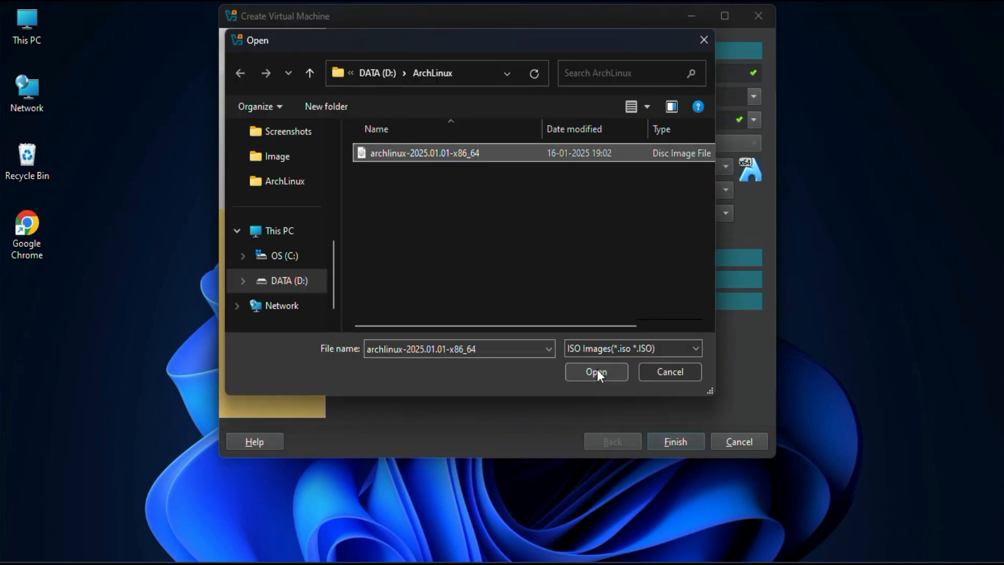
click(596, 370)
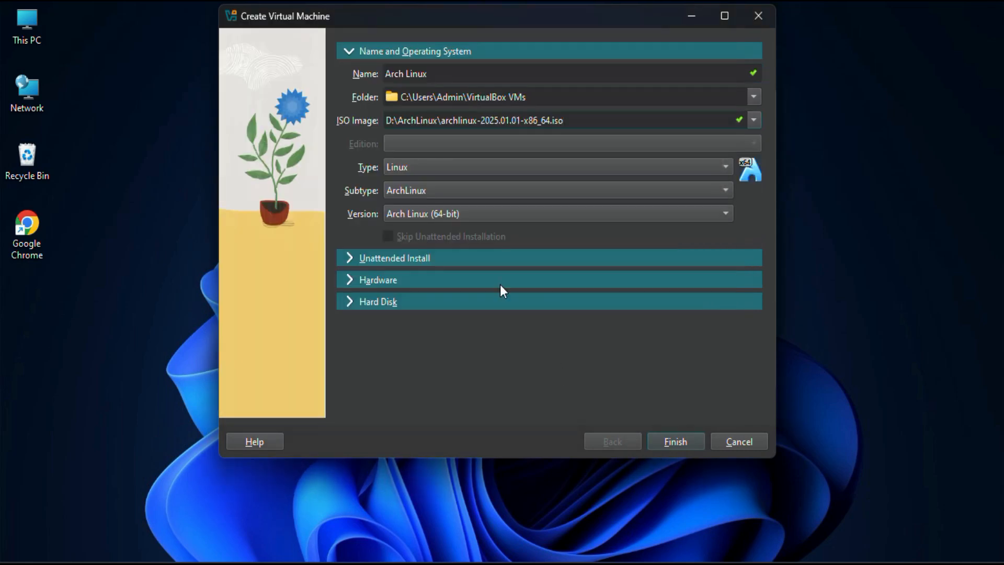
click(430, 166)
click(429, 166)
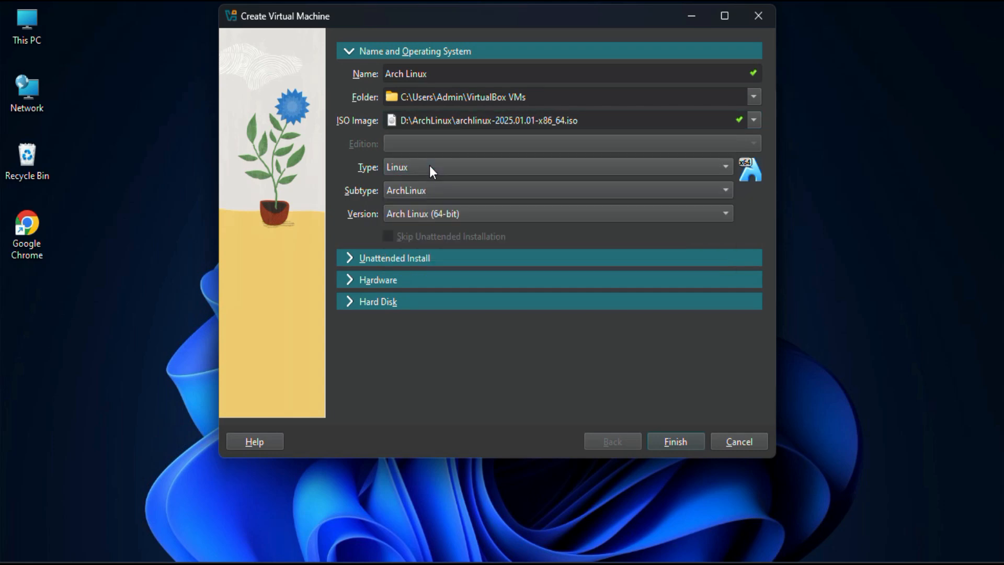
click(432, 189)
click(432, 190)
Step: Set the new machine's base memory to 3097 MB and its processors to 3 in the hardware section
click(347, 282)
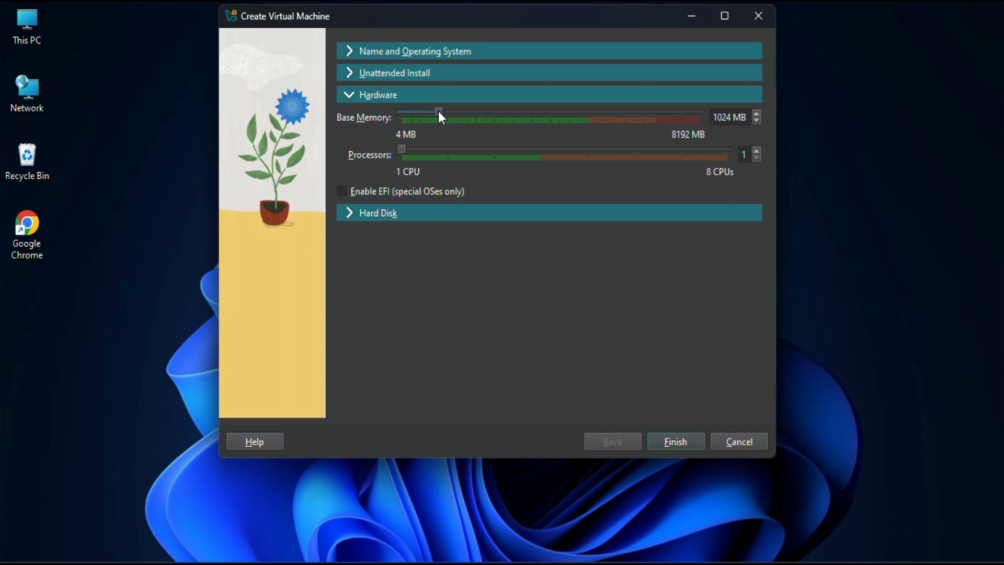
drag(438, 112, 514, 119)
drag(407, 154, 448, 159)
Step: Increase the size of the new VDI virtual hard disk and finish creating the Arch Linux machine
click(354, 212)
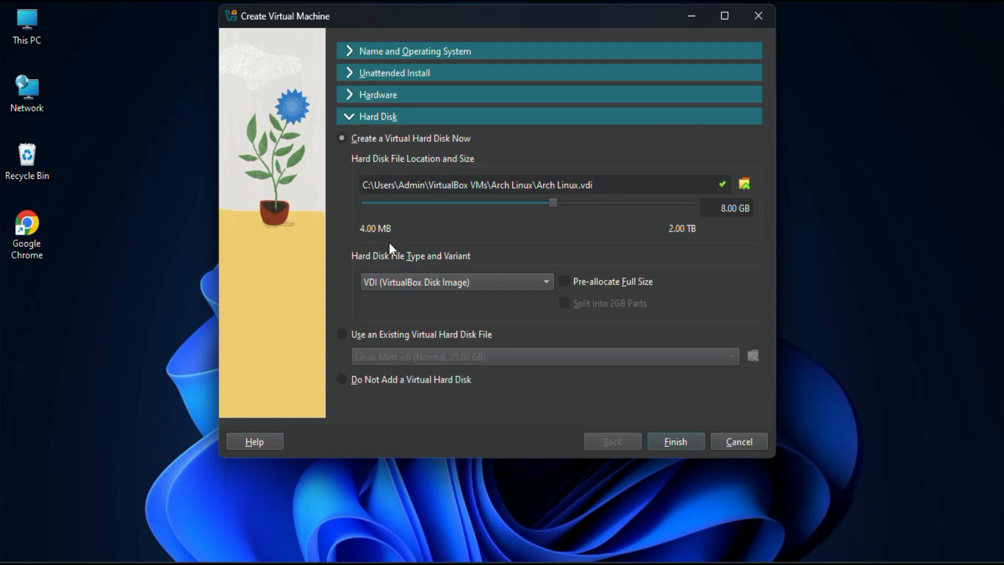
drag(554, 202, 598, 202)
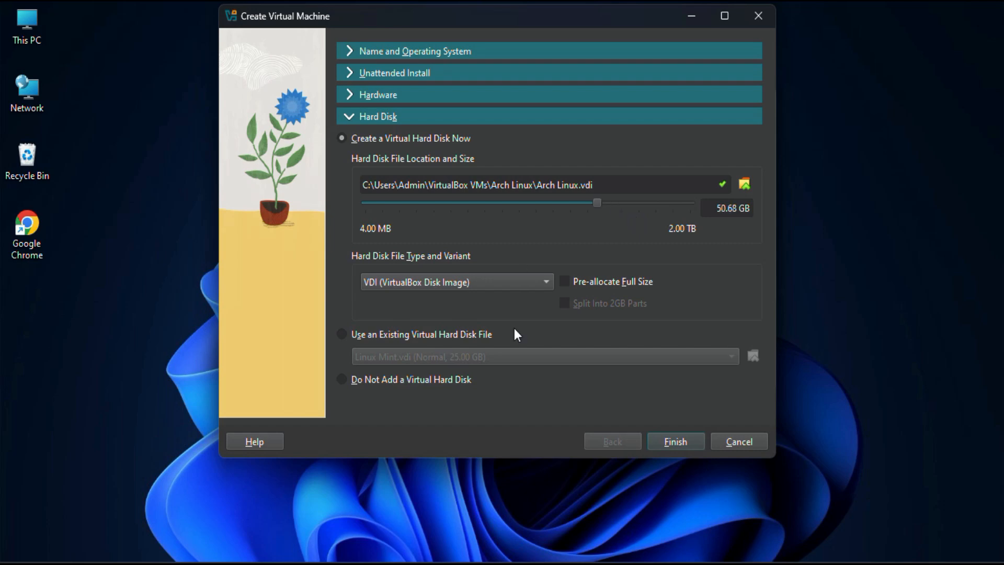
click(679, 440)
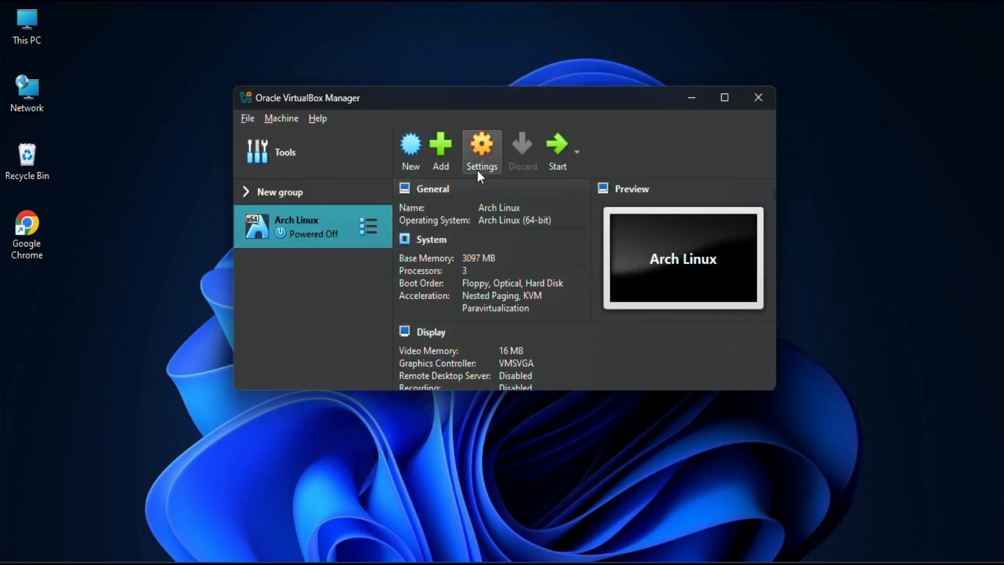
Step: Set the Arch Linux machine's video memory to 128 MB in its display settings and save the change
click(483, 150)
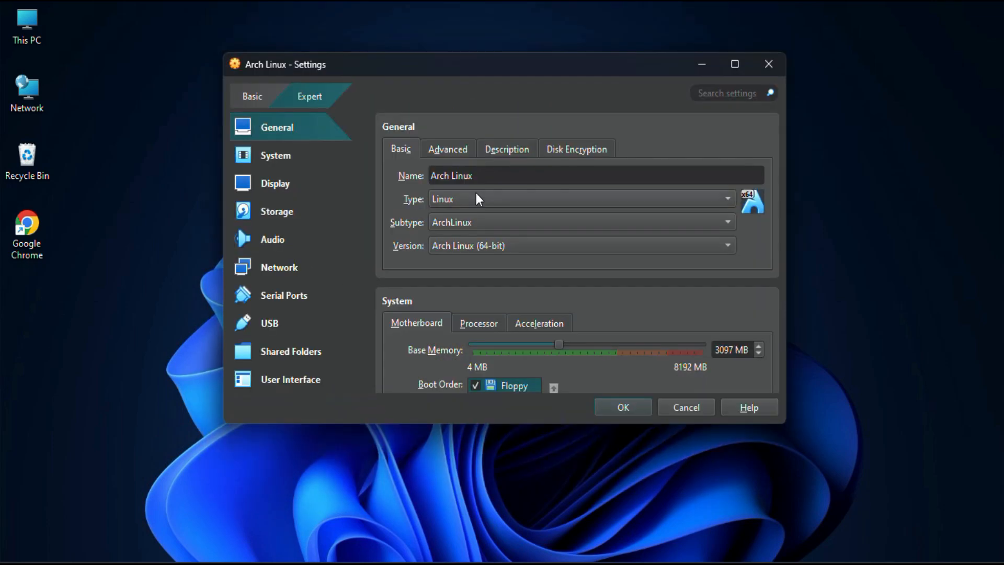
click(284, 191)
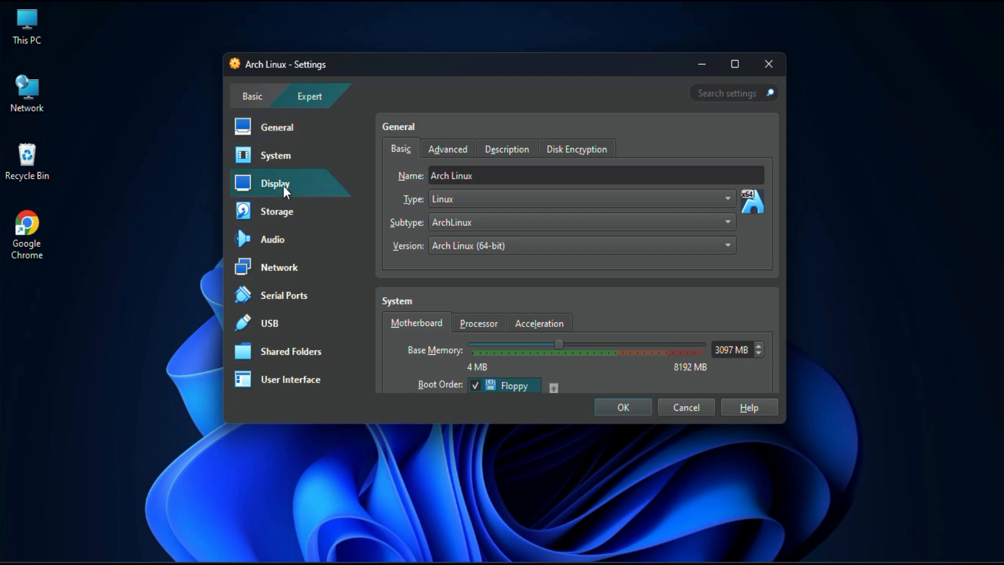
drag(505, 172, 712, 171)
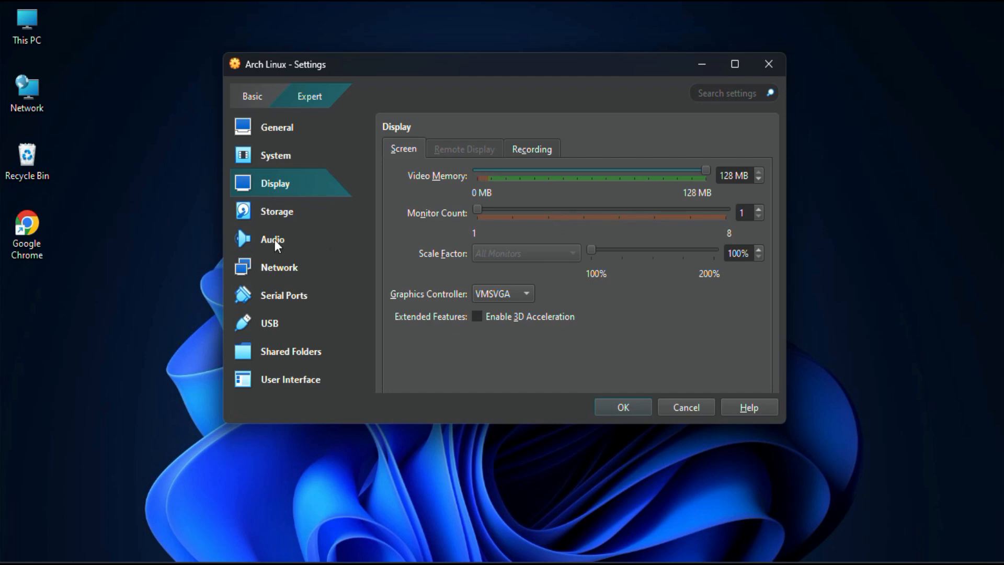
click(623, 407)
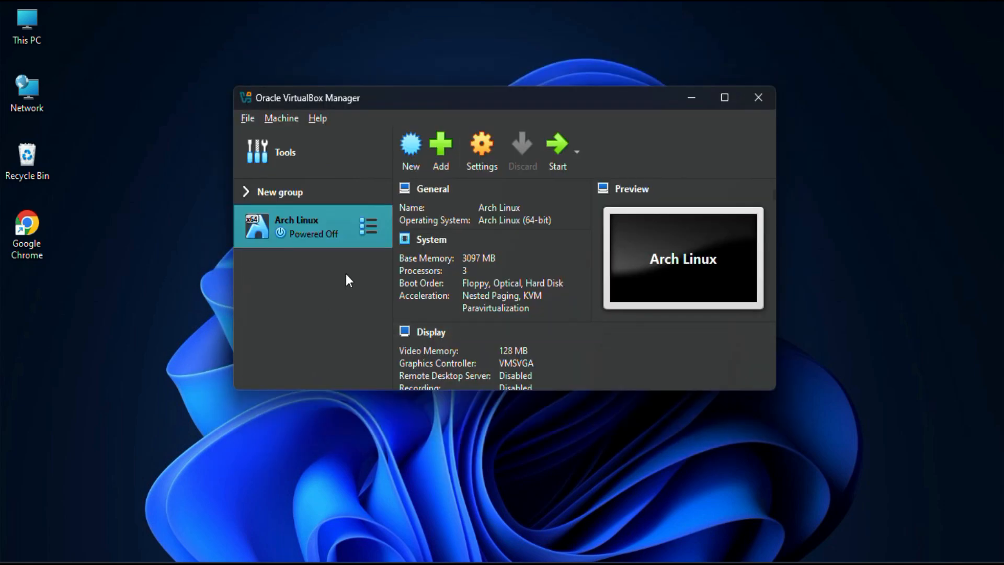
Step: Start the Arch Linux virtual machine, clear its notifications and maximize its window
click(557, 147)
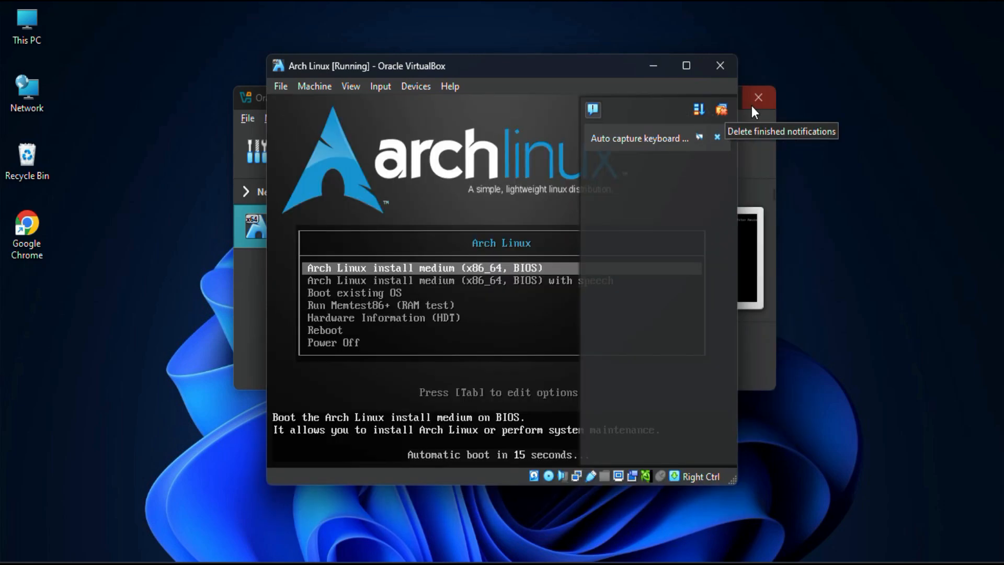
click(722, 108)
click(686, 66)
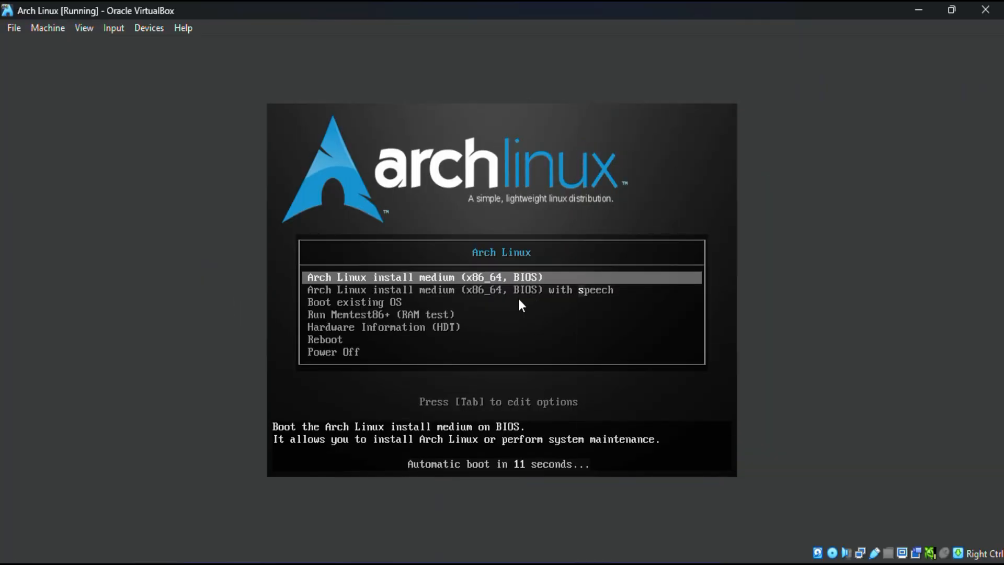
Step: Boot the virtual machine from the entry Arch Linux install medium (x86_64, BIOS)
key(Down)
key(Down)
key(Up)
key(Up)
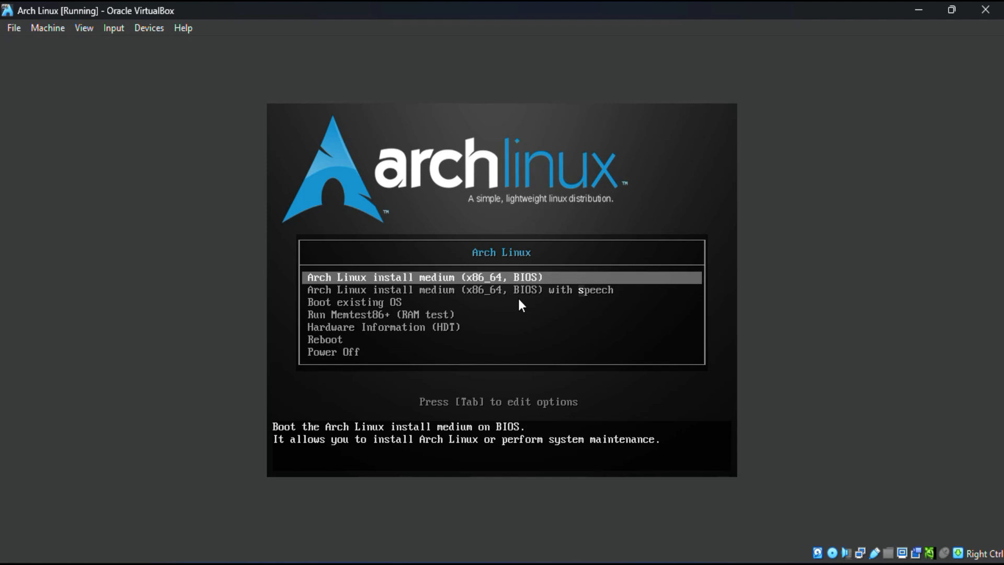
key(Return)
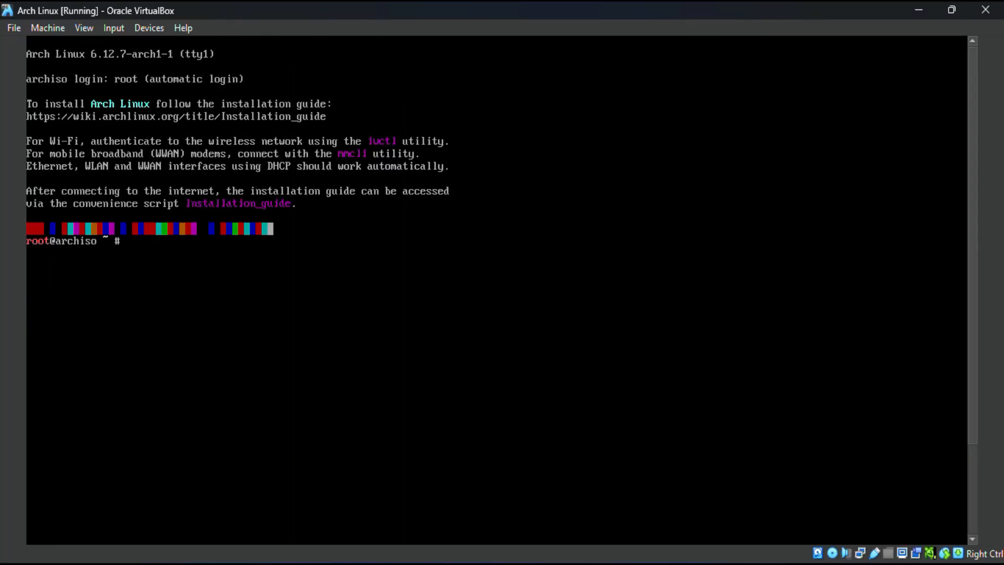
Step: Launch the guided installer at the root prompt with the command archinstall
text(archinstall)
key(Return)
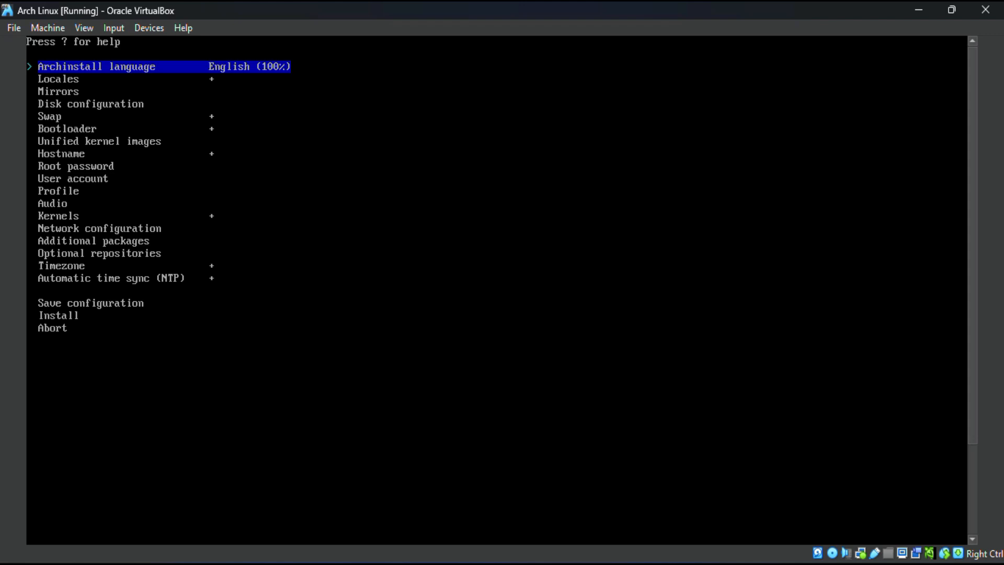
Step: Set the installer's mirror region to India and return to the main list
key(Down)
key(Down)
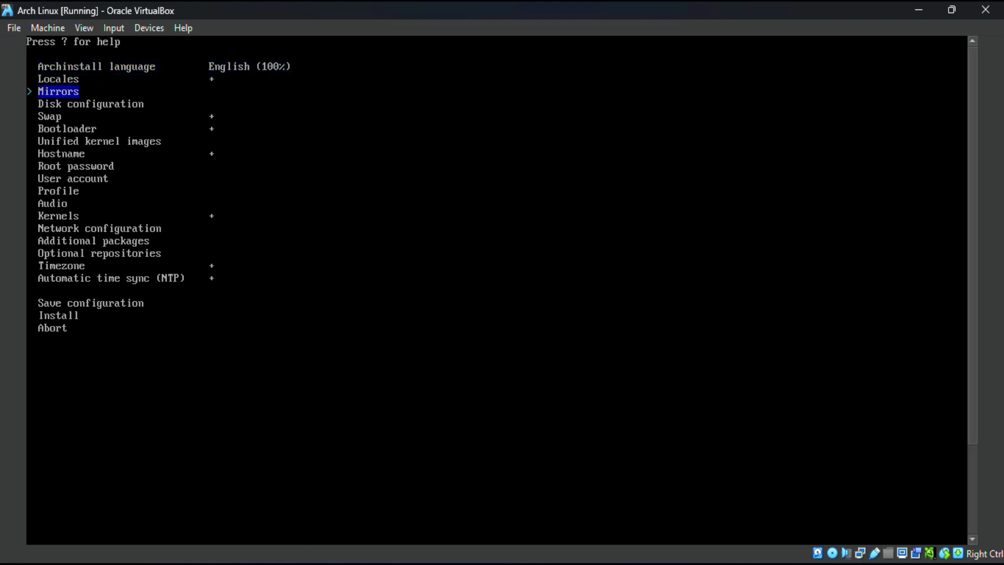
key(Return)
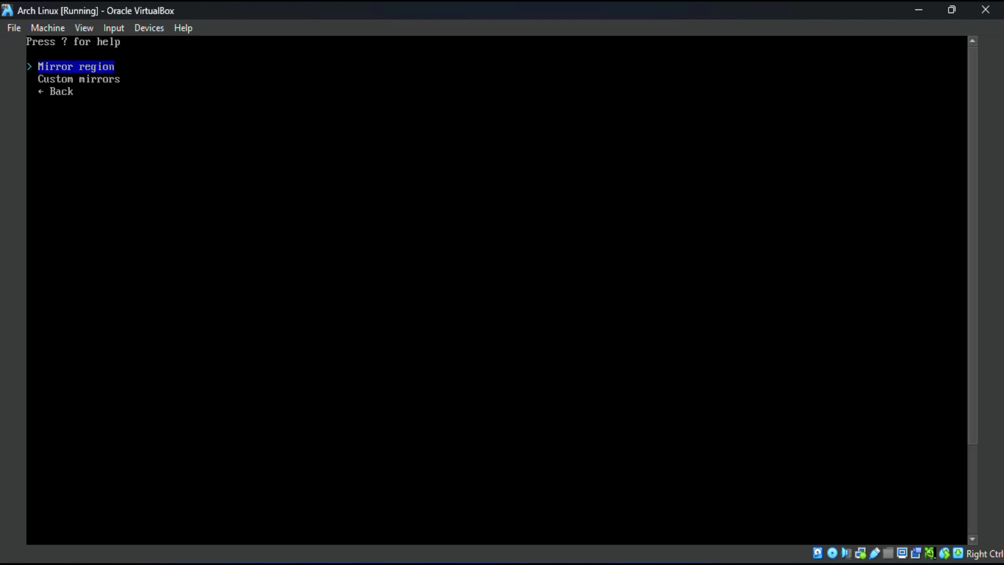
key(Return)
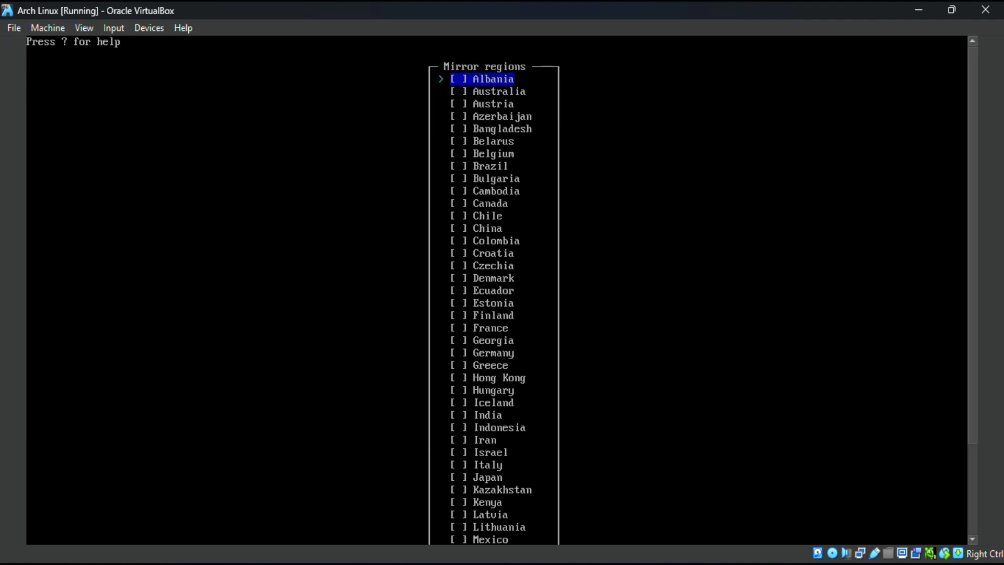
key(Down)
key(Down)
key(Down)
key(Down)
key(Down)
key(Down)
key(Down)
key(Down)
key(Down)
key(Down)
key(Down)
key(Down)
key(Down)
key(Down)
key(Down)
key(Down)
key(Down)
key(Down)
key(Down)
key(Down)
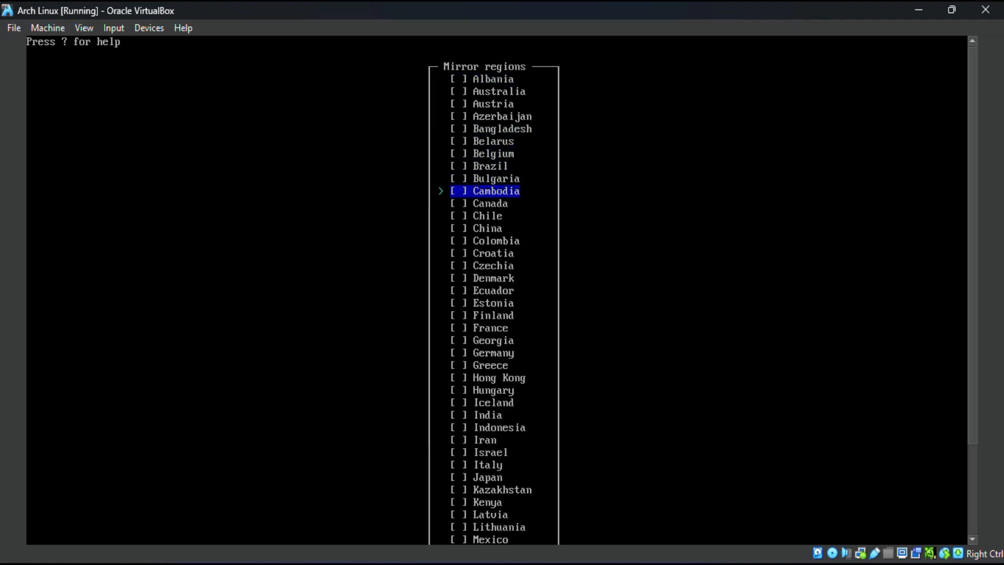
key(Down)
key(Down)
key(Down)
key(Down)
key(Down)
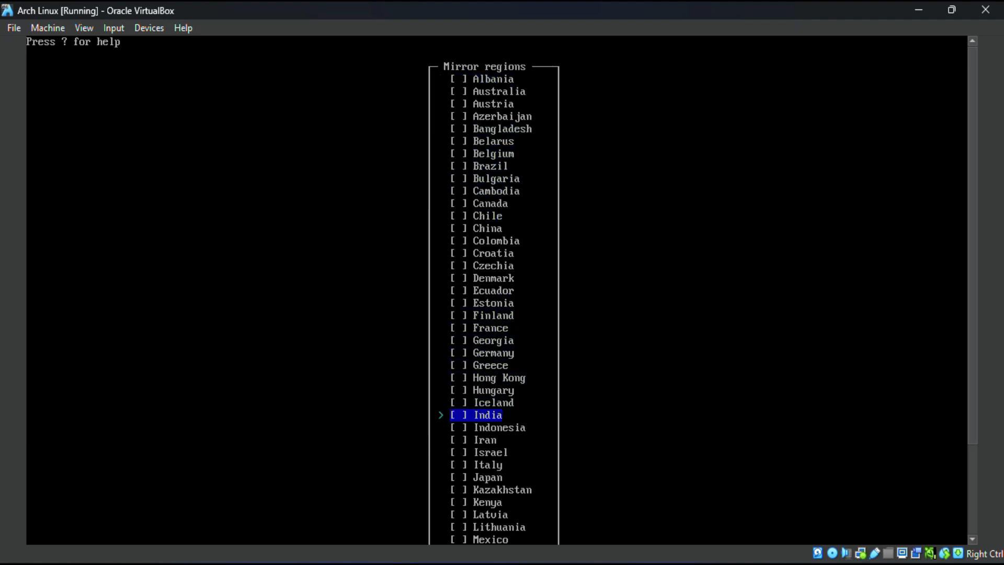
key(space)
key(Return)
Step: Configure the ATA VBOX HARDDISK at /dev/sda with the best-effort default partition layout and the ext4 filesystem
key(Down)
key(Down)
key(Return)
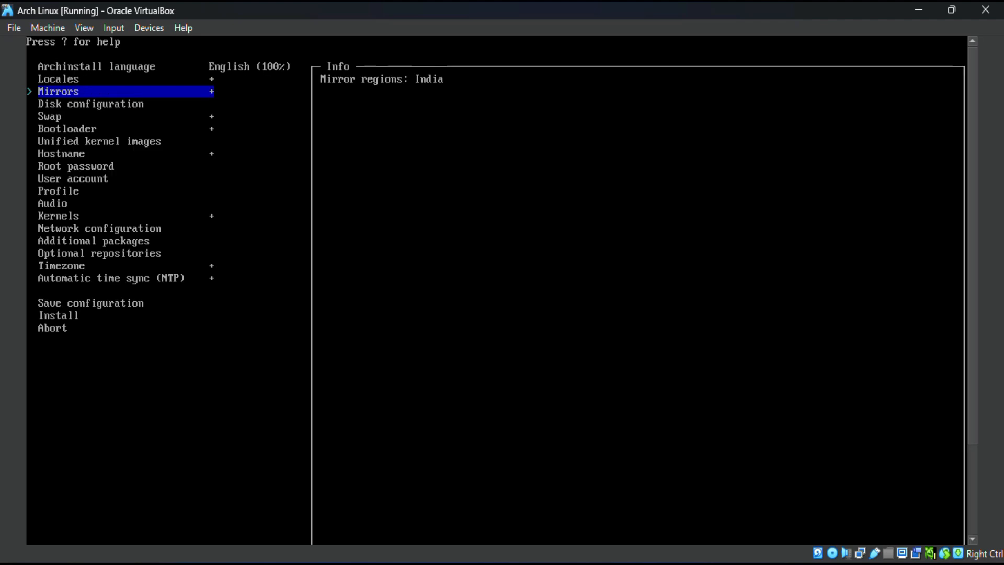
key(Down)
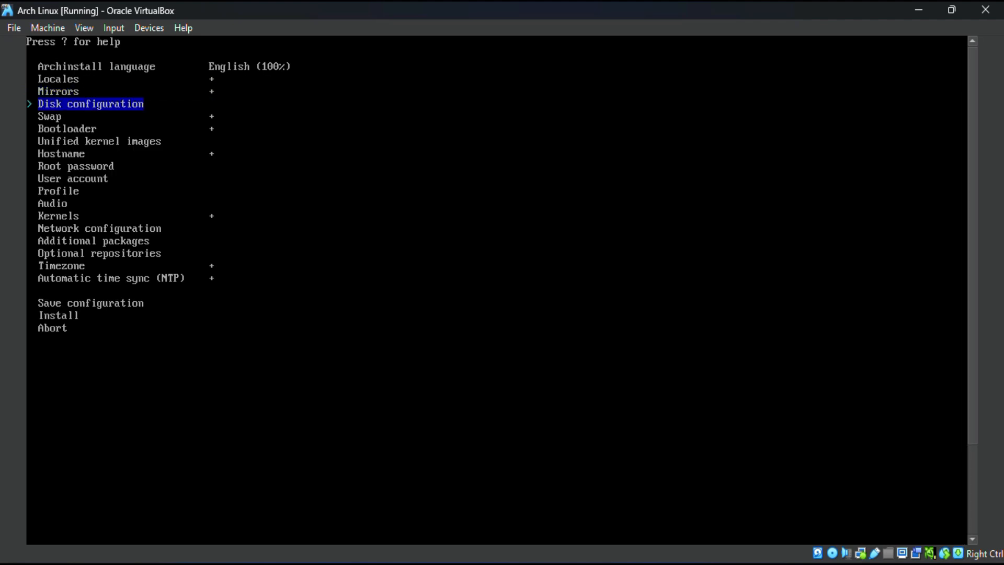
key(Return)
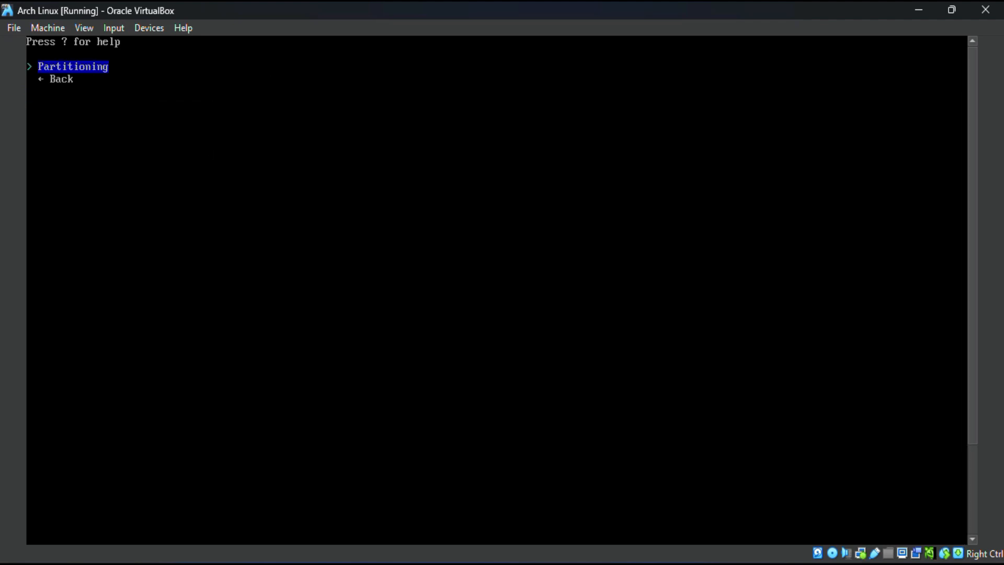
key(Return)
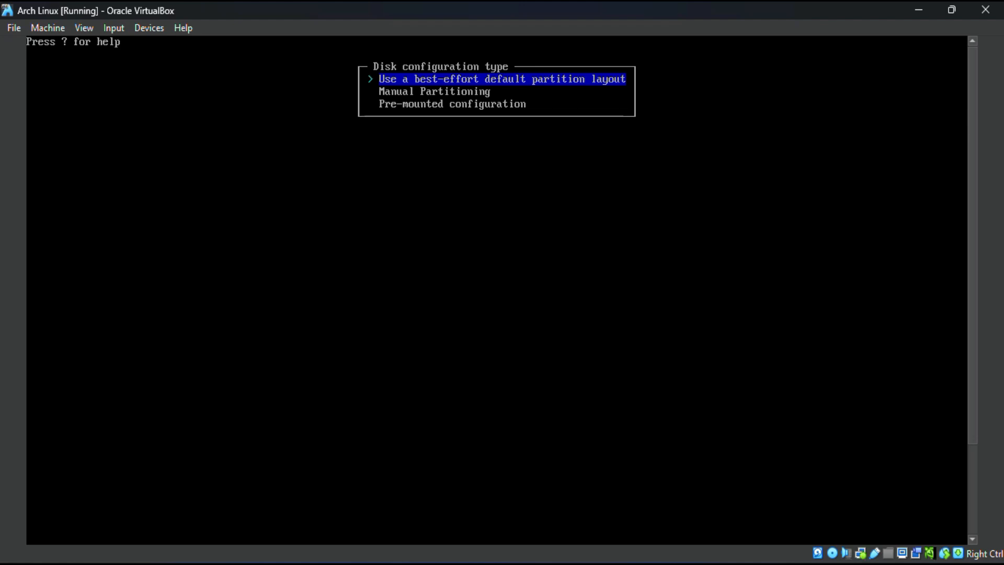
key(Return)
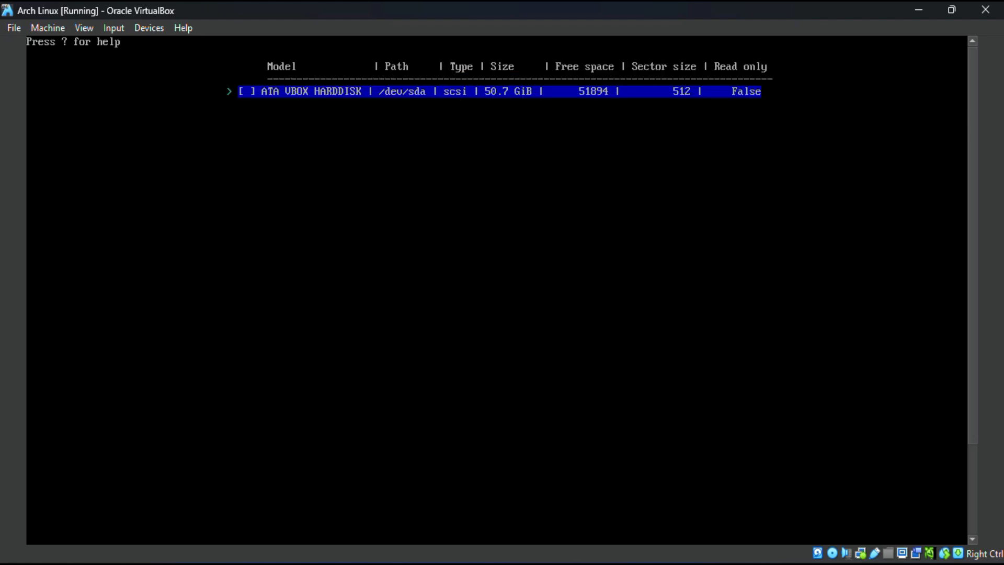
key(Return)
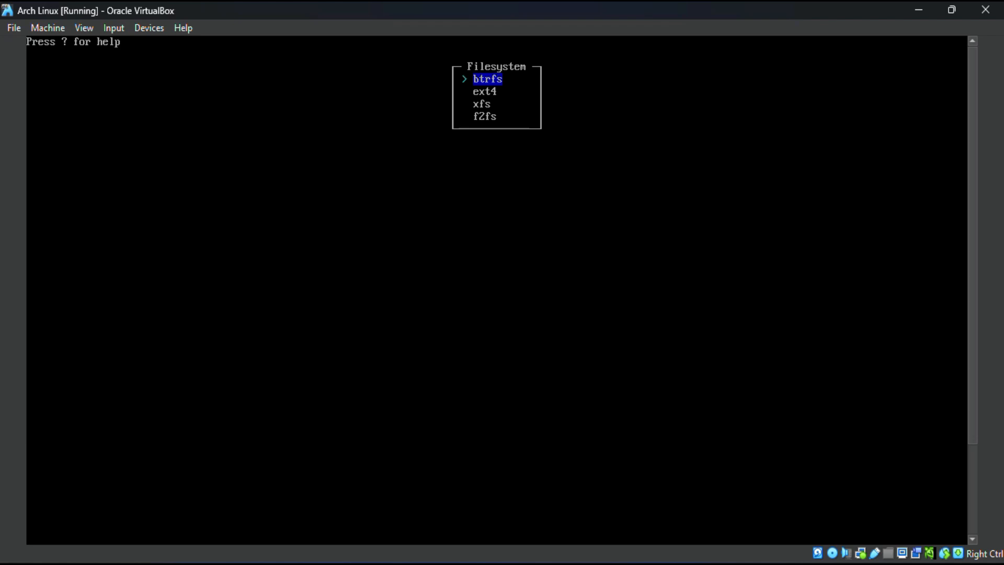
key(Down)
key(Return)
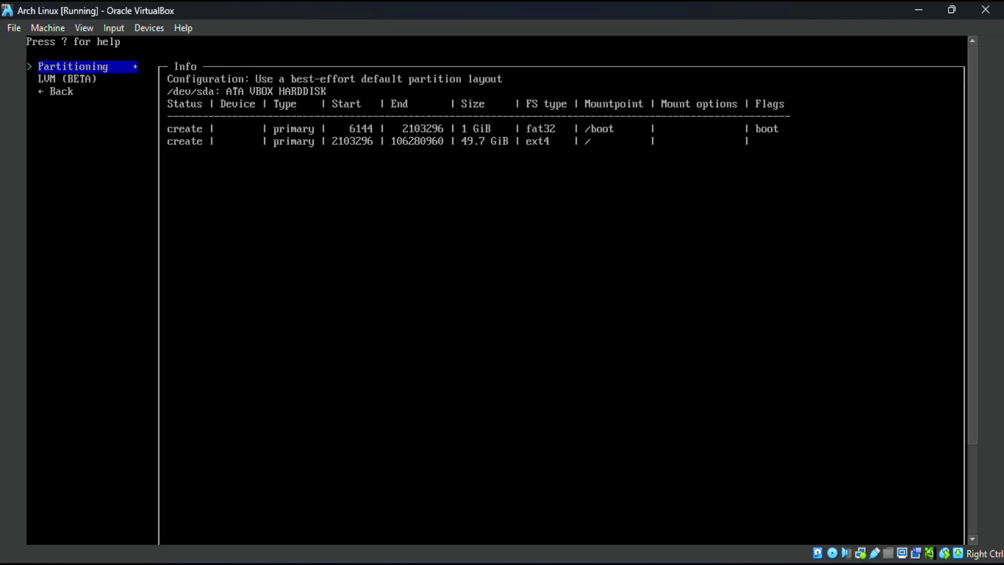
key(Down)
key(Down)
key(Return)
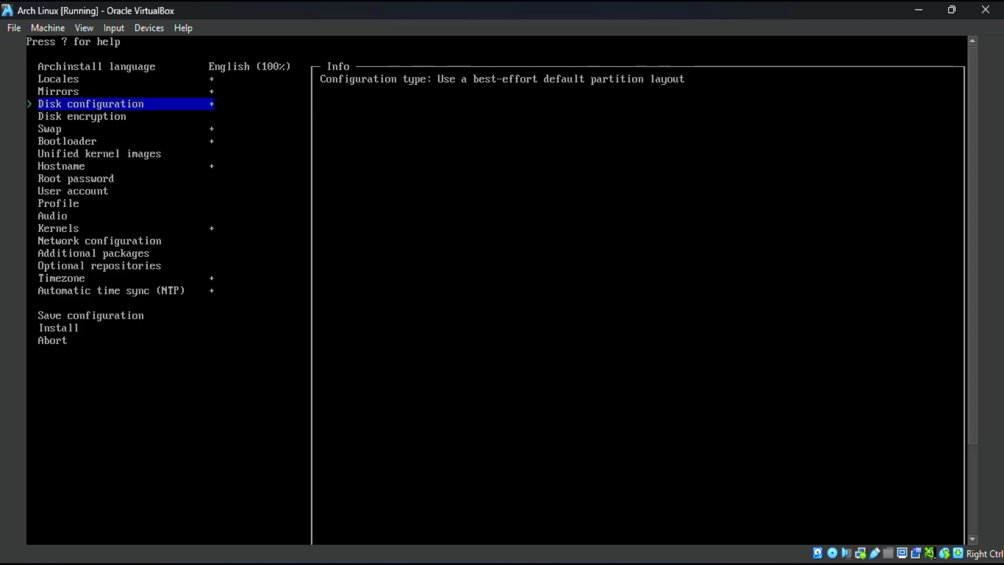
Step: Choose Grub as the bootloader for the installation
key(Down)
key(Down)
key(Down)
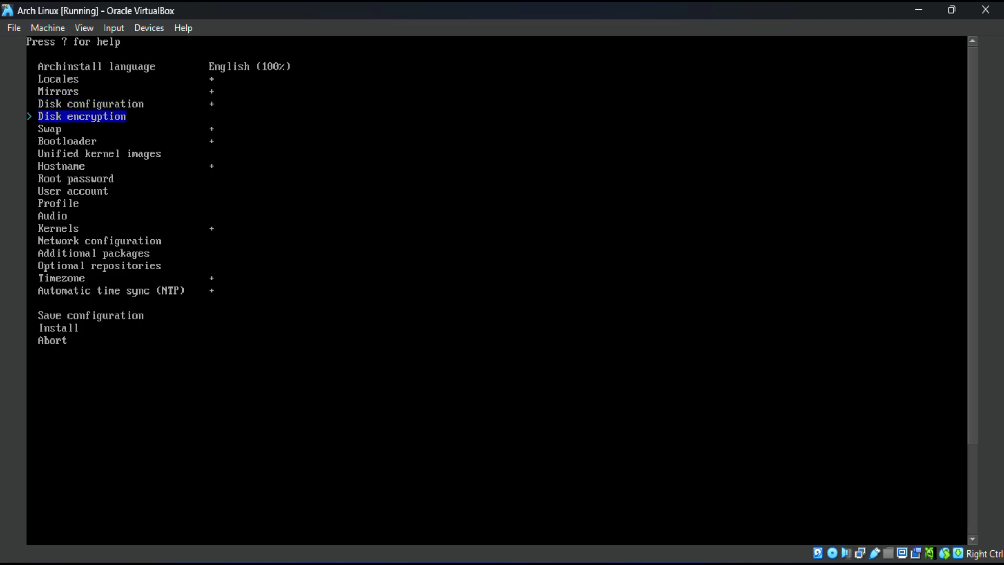
key(Return)
key(Return)
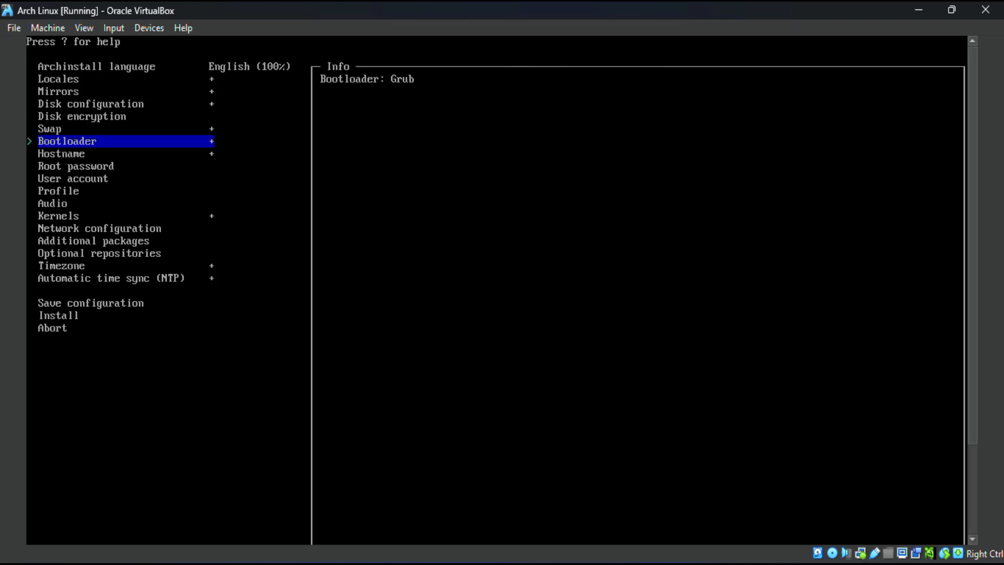
key(Return)
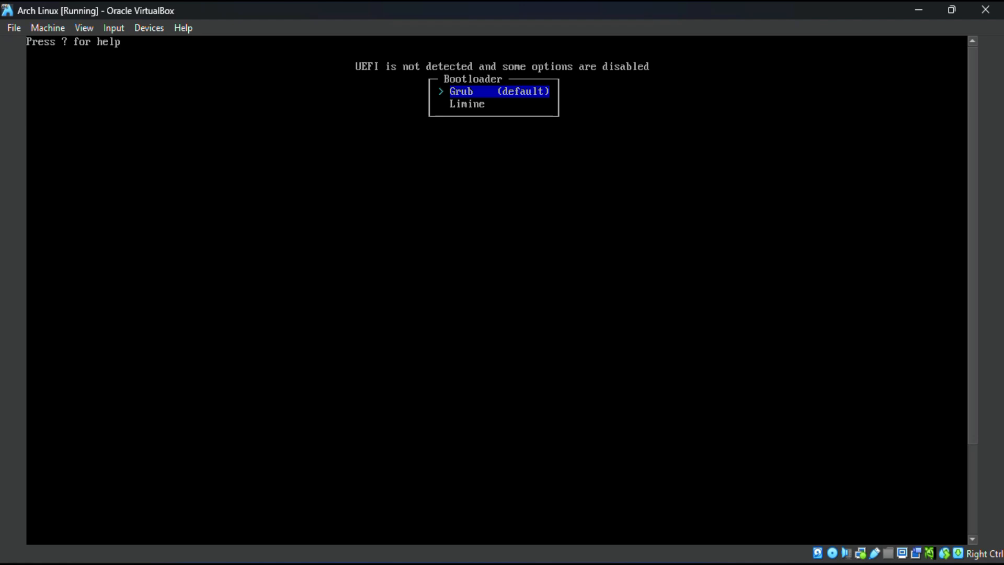
key(Return)
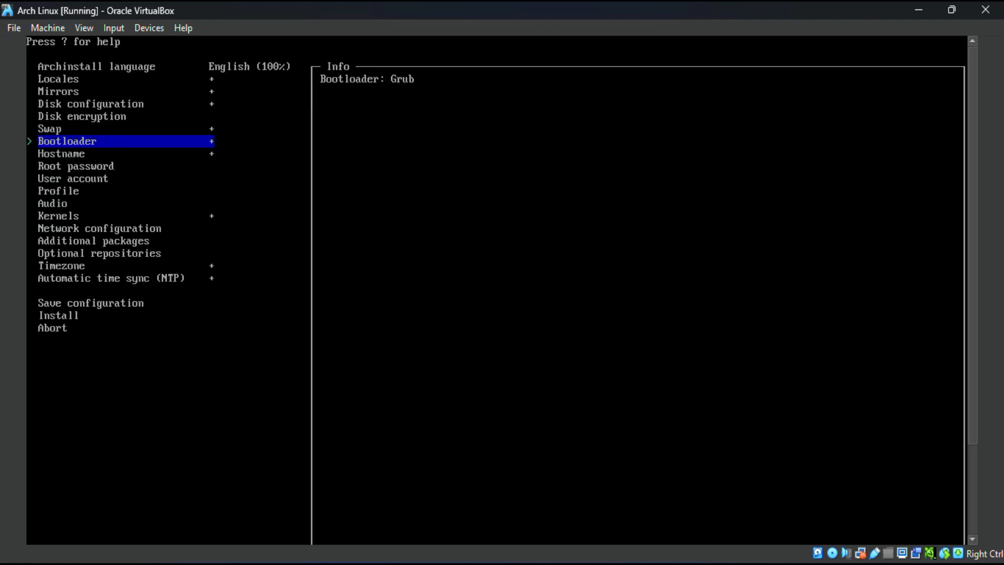
Step: Accept archlinux as the hostname of the new system
key(Down)
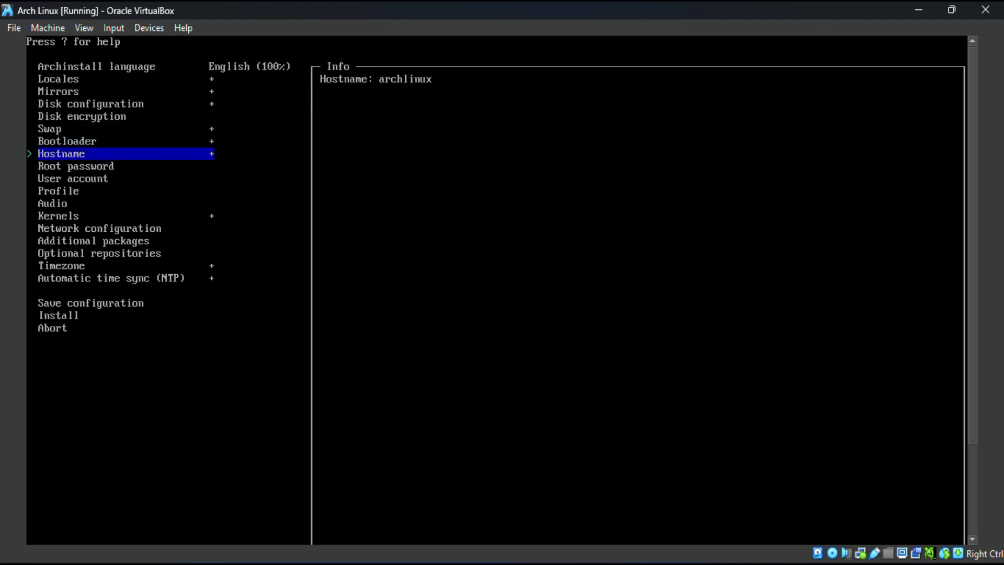
key(Return)
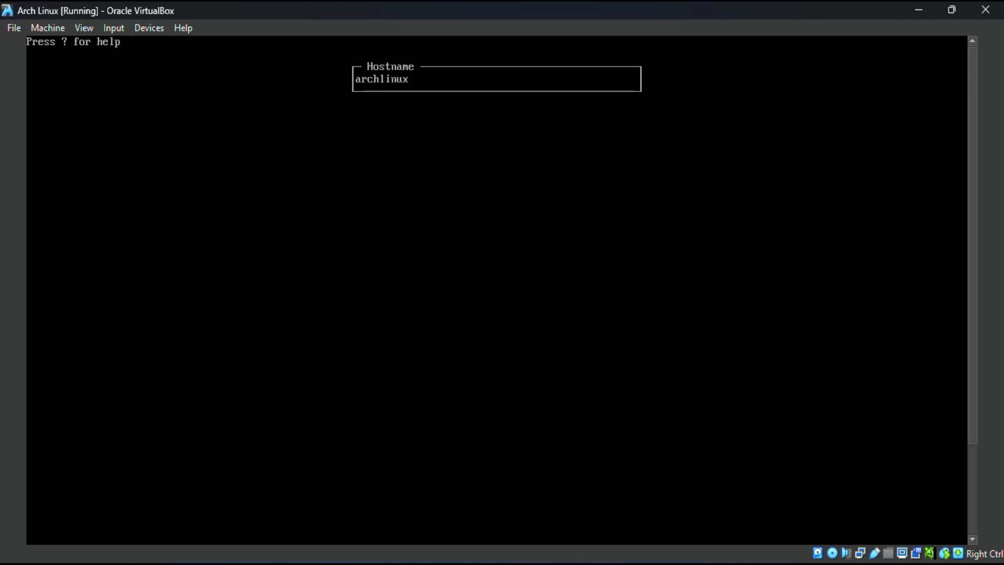
key(Return)
Step: Set the root password and enter it again to confirm it
key(Down)
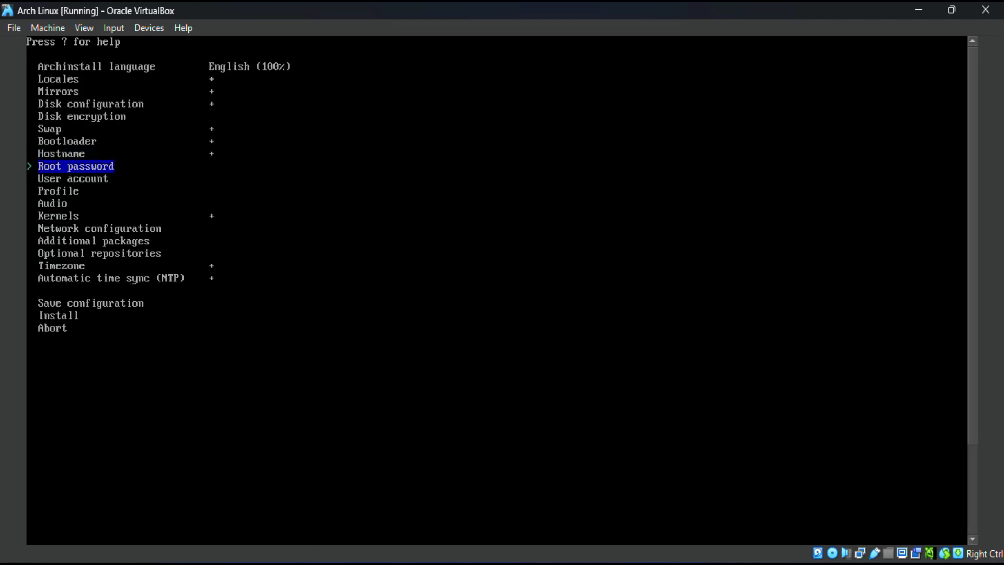
key(Return)
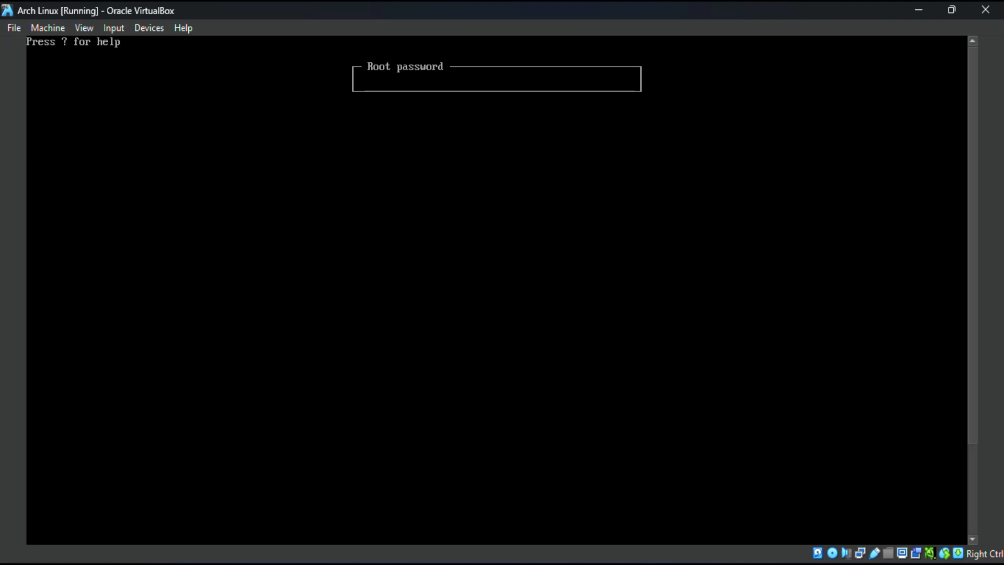
text(********)
key(Return)
text(********)
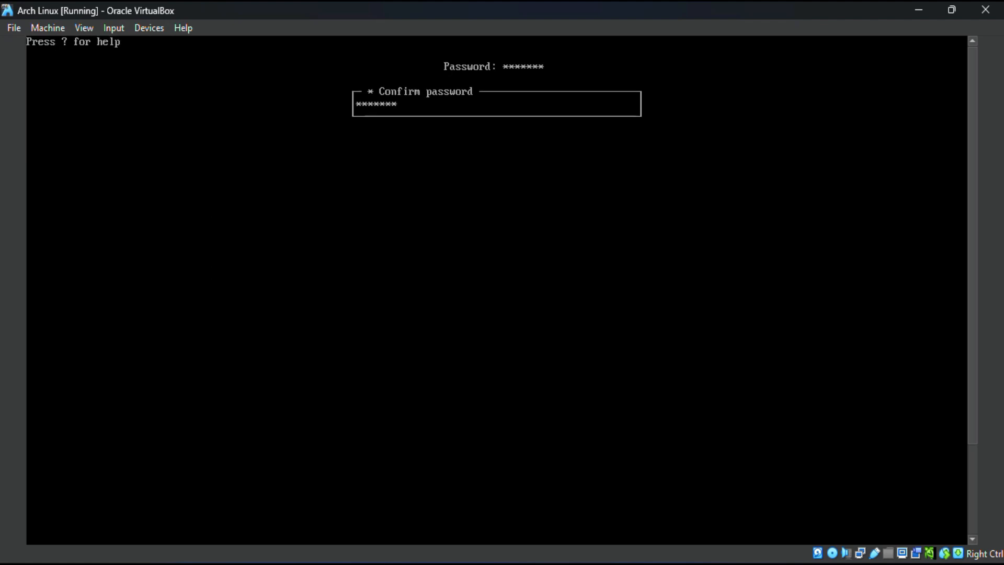
key(Return)
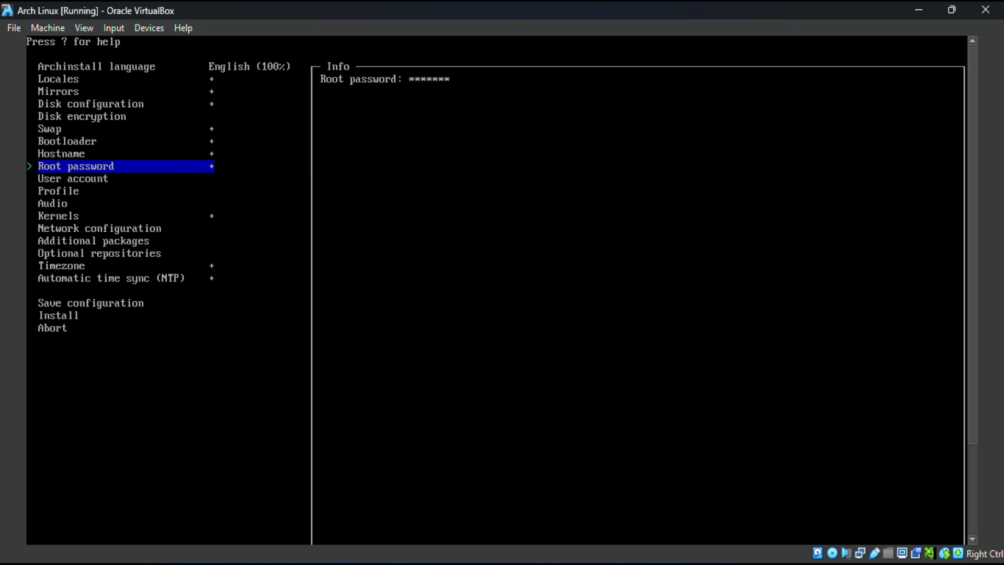
Step: Add a user account named techinfokart, entering and confirming its account password
key(Down)
key(Return)
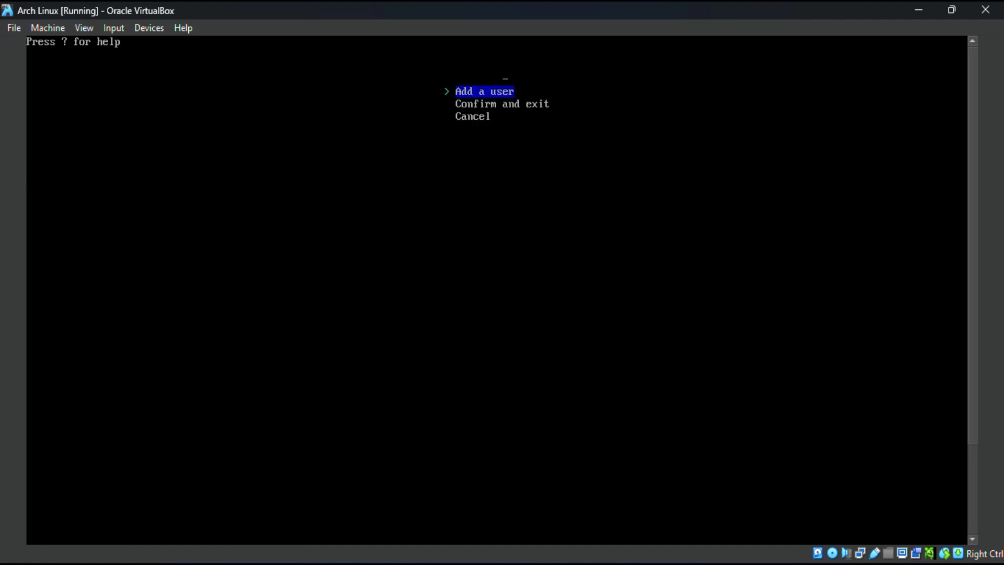
key(Return)
text(techinfokart)
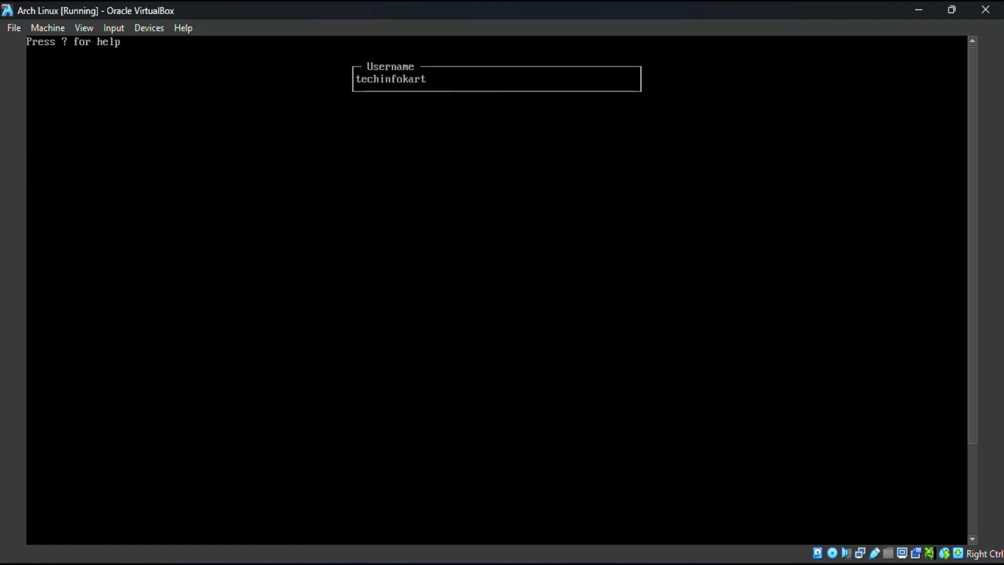
key(Return)
text(********)
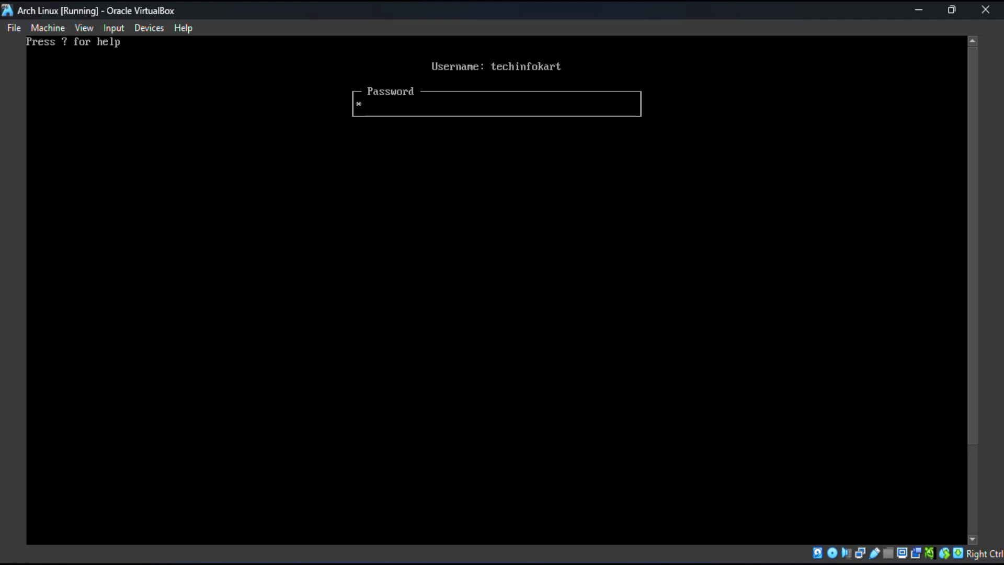
key(Return)
text(*********)
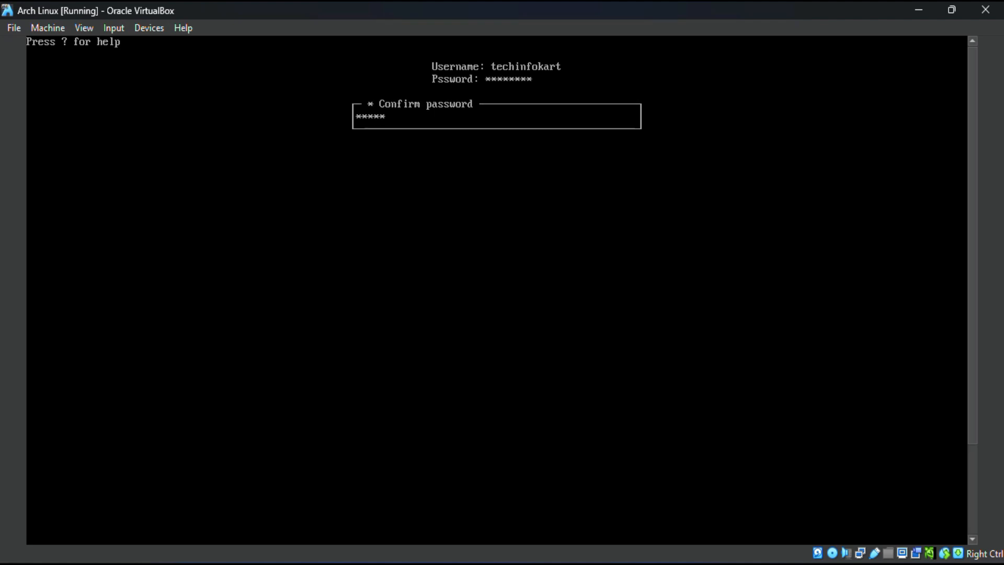
key(Return)
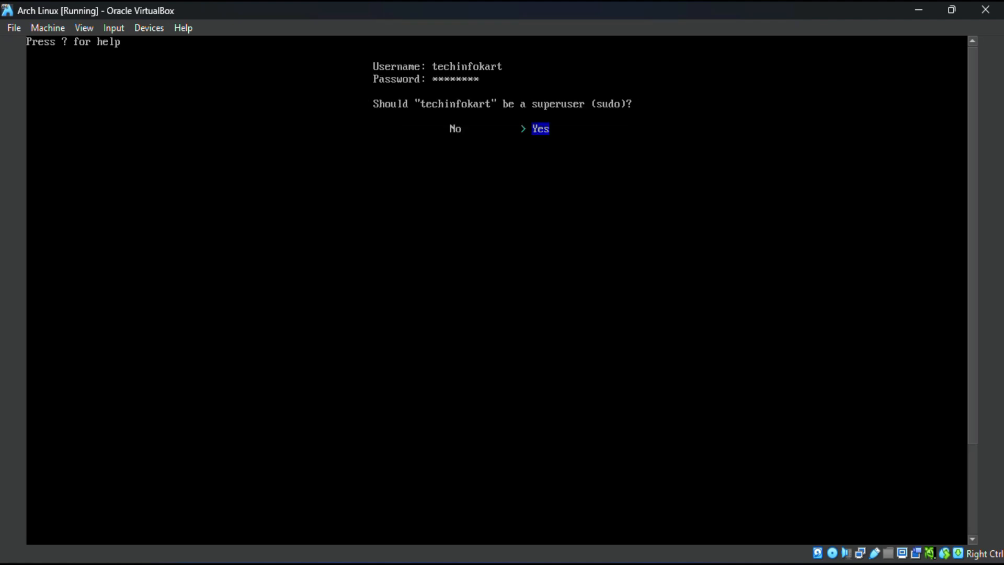
Step: Make techinfokart a superuser (sudo) and confirm the user account list
key(Left)
key(Right)
key(Return)
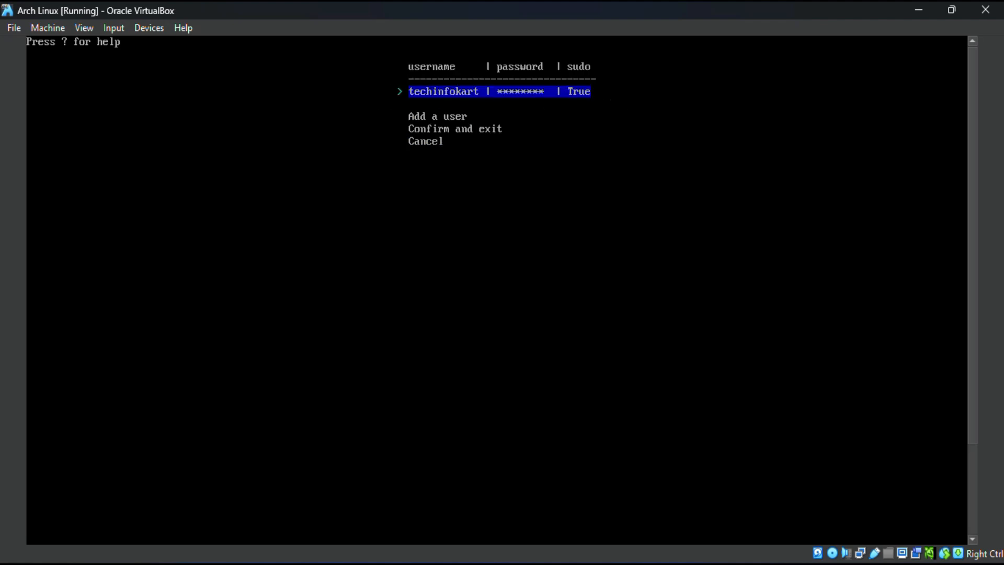
key(Down)
key(Down)
key(Return)
Step: Set the profile type to Desktop with the Gnome desktop environment
key(Down)
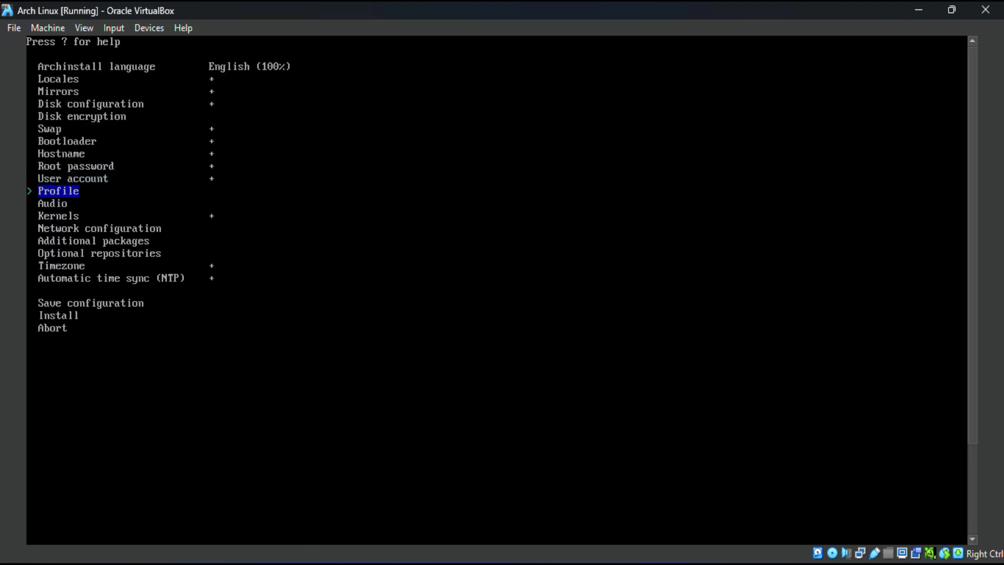
key(Return)
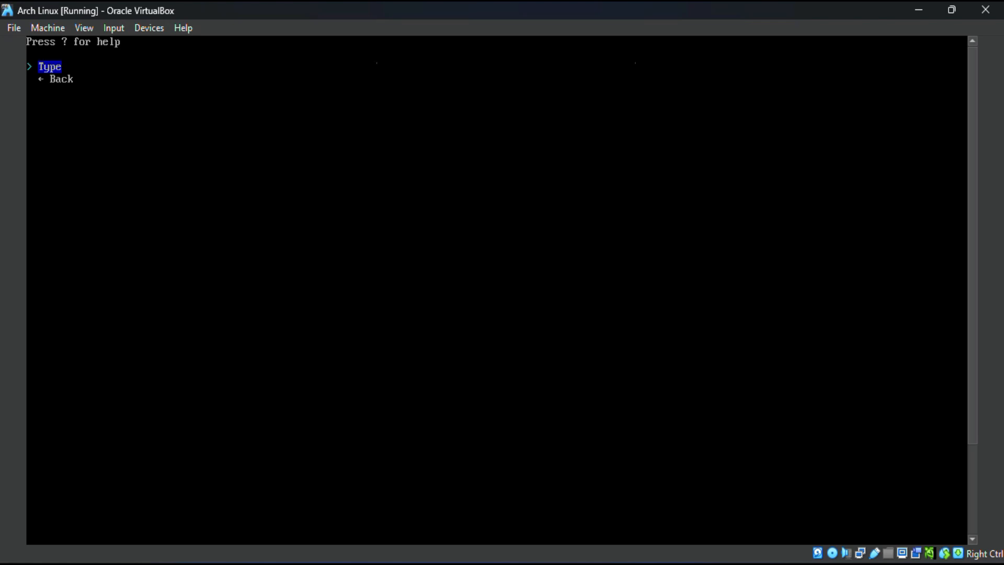
key(Return)
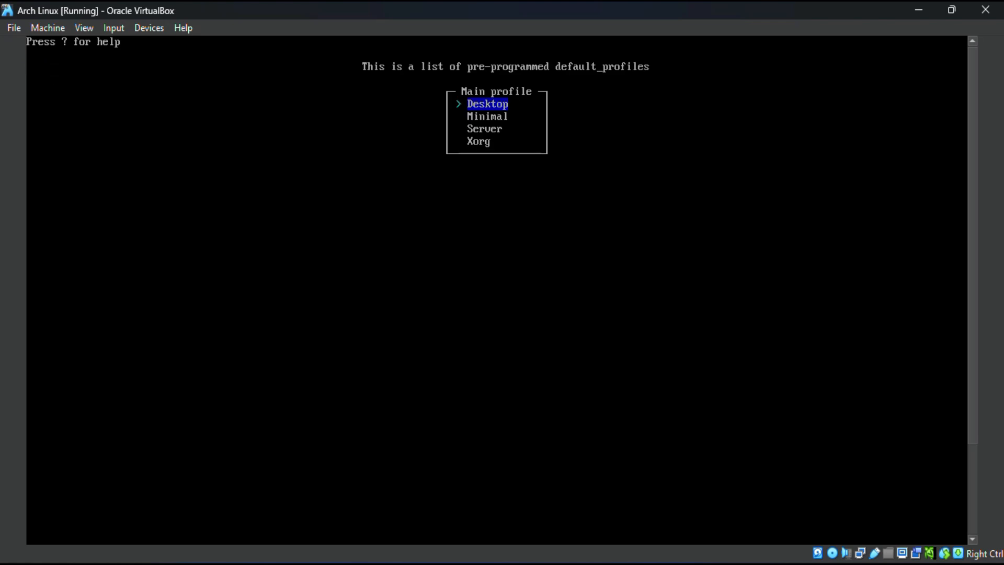
key(Return)
key(Down)
key(Down)
key(Down)
key(Down)
key(Down)
key(Down)
key(Down)
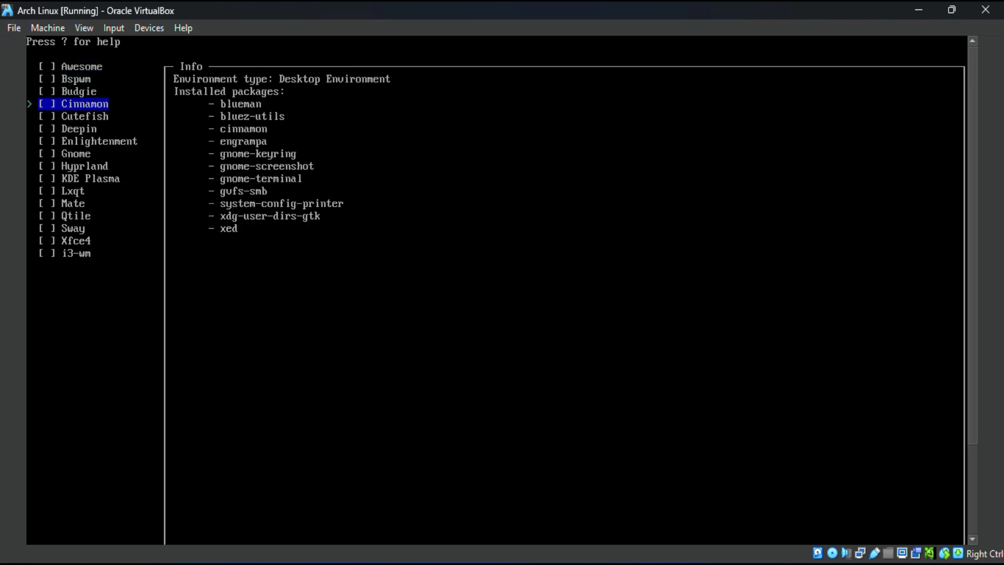
key(Return)
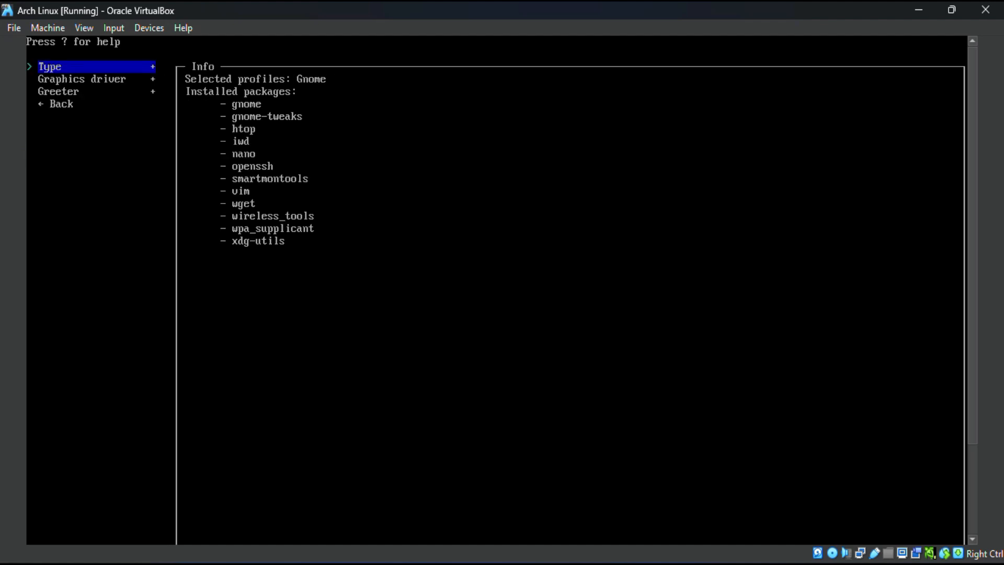
Step: Set the profile's graphics driver to VMware / VirtualBox (open-source) and return to the main installer options
key(Down)
key(Return)
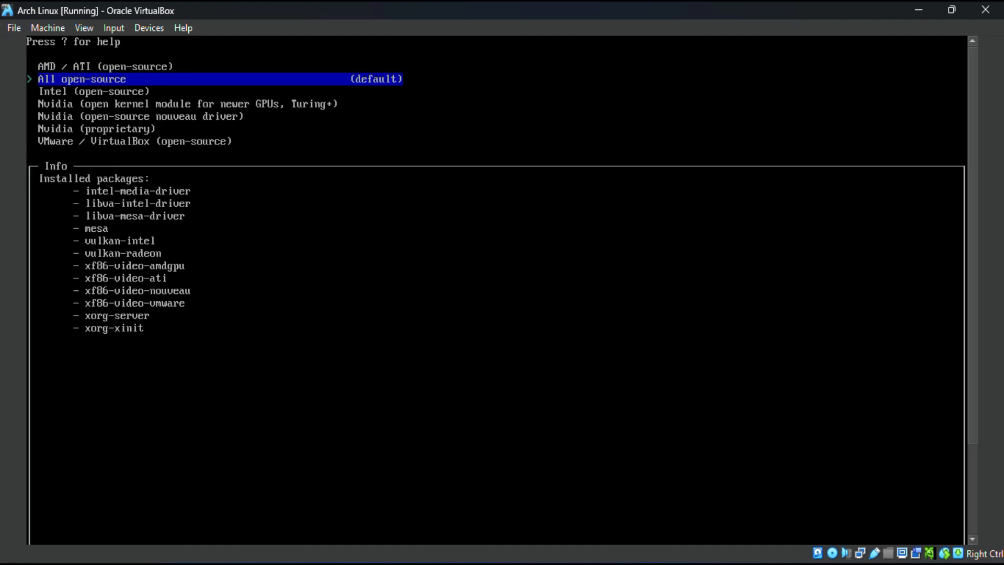
key(Down)
key(Down)
key(Down)
key(Down)
key(Down)
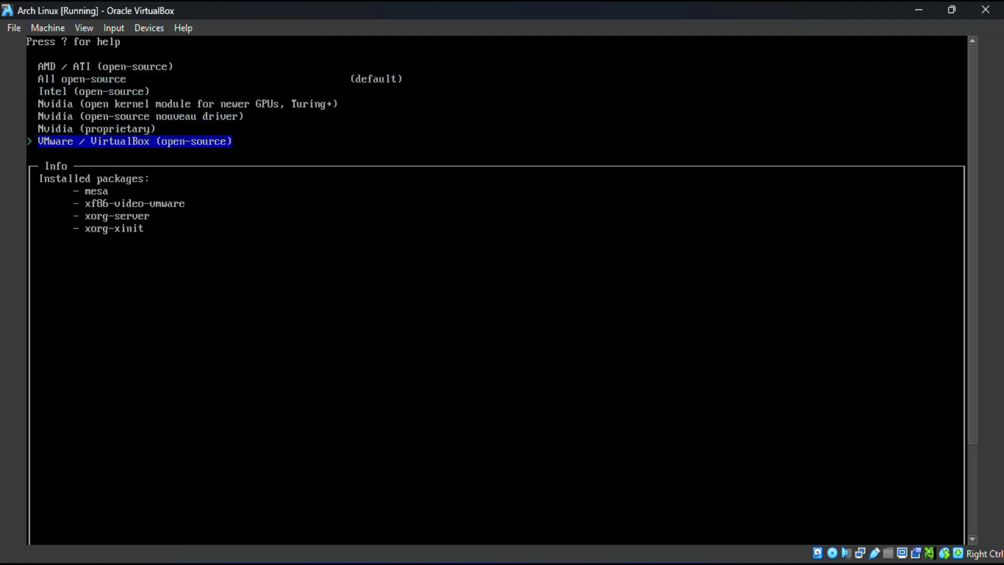
key(Return)
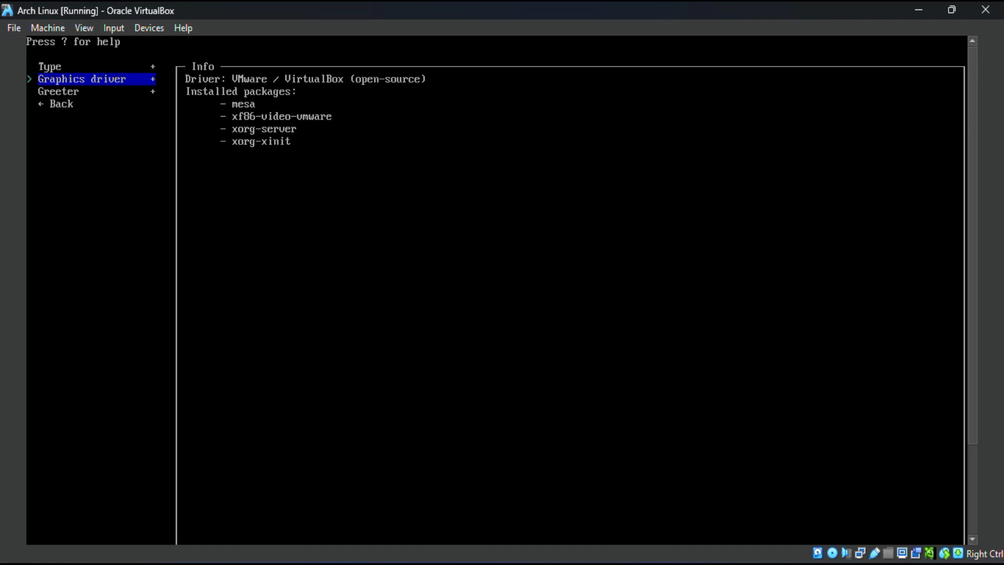
key(Down)
key(Down)
key(Return)
Step: Set the audio server for the installation to pulseaudio
key(Down)
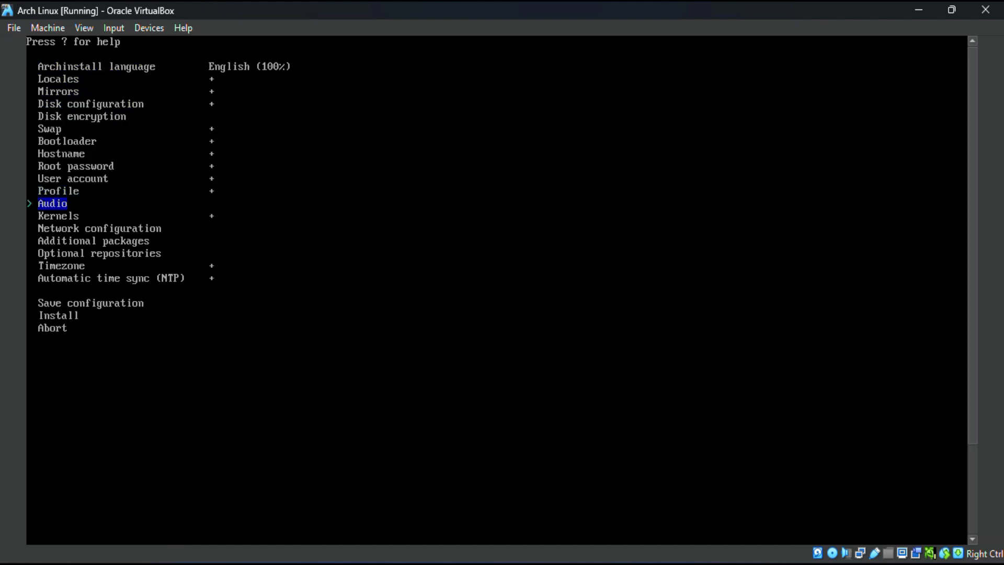
key(Return)
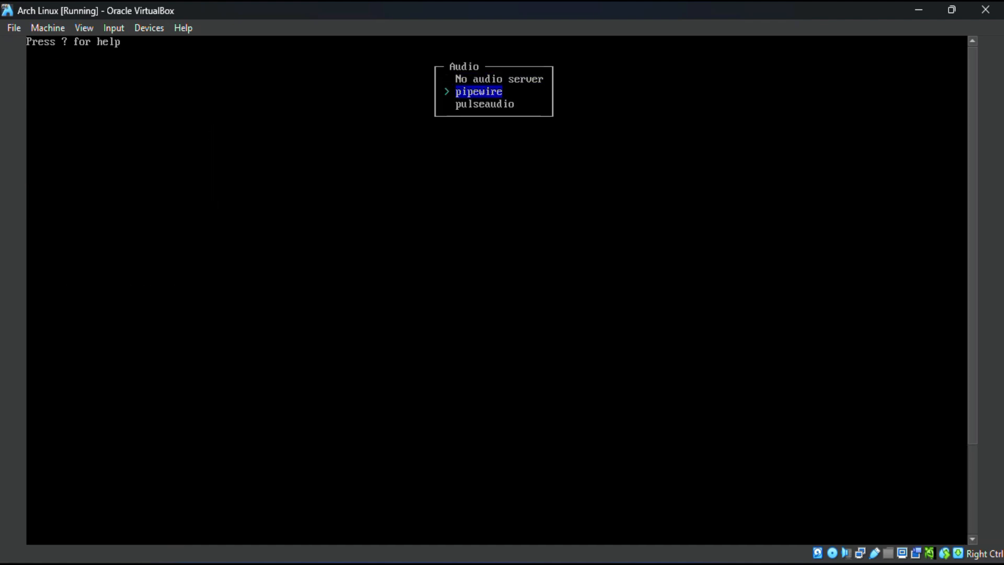
key(Down)
key(Return)
Step: Set the network configuration to use NetworkManager
key(Down)
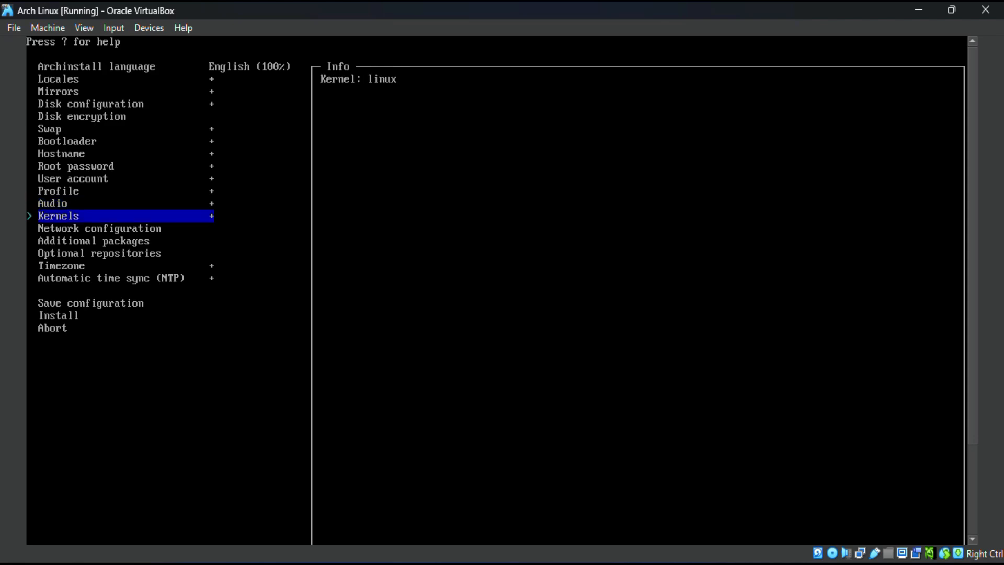
key(Down)
key(Return)
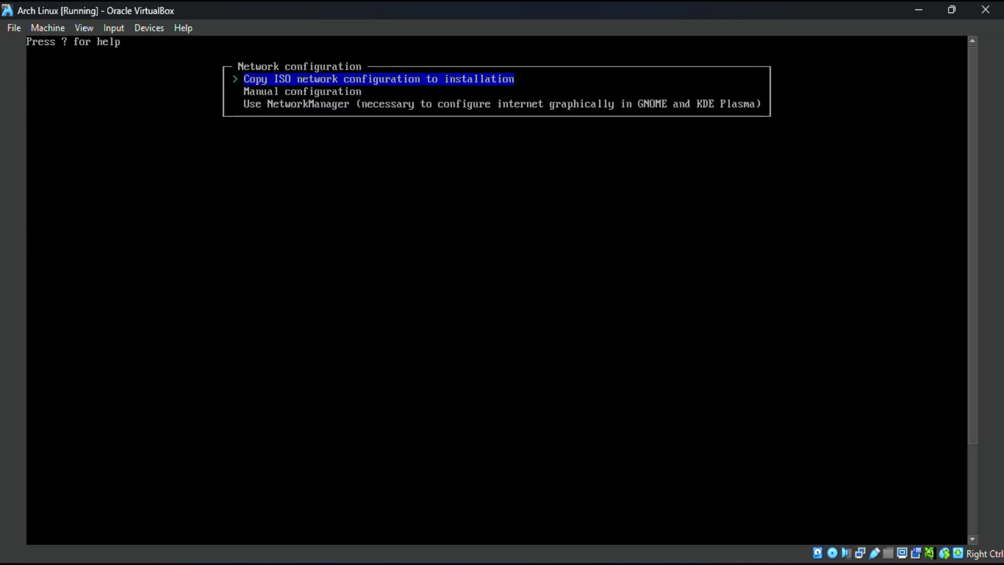
key(Down)
key(Down)
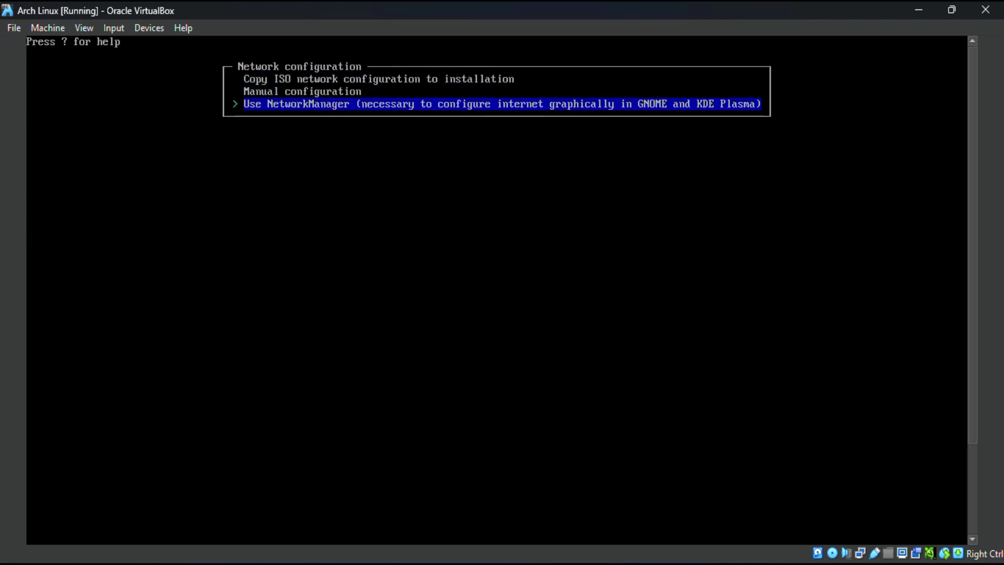
key(Return)
Step: Set the installation's timezone to the local zone among the Asia entries
key(Down)
key(Down)
key(Down)
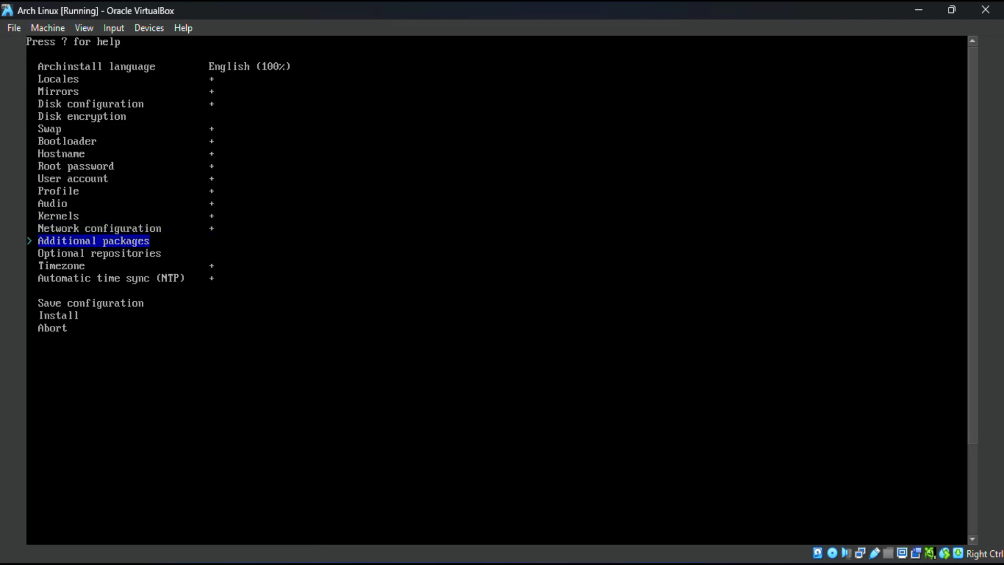
key(Return)
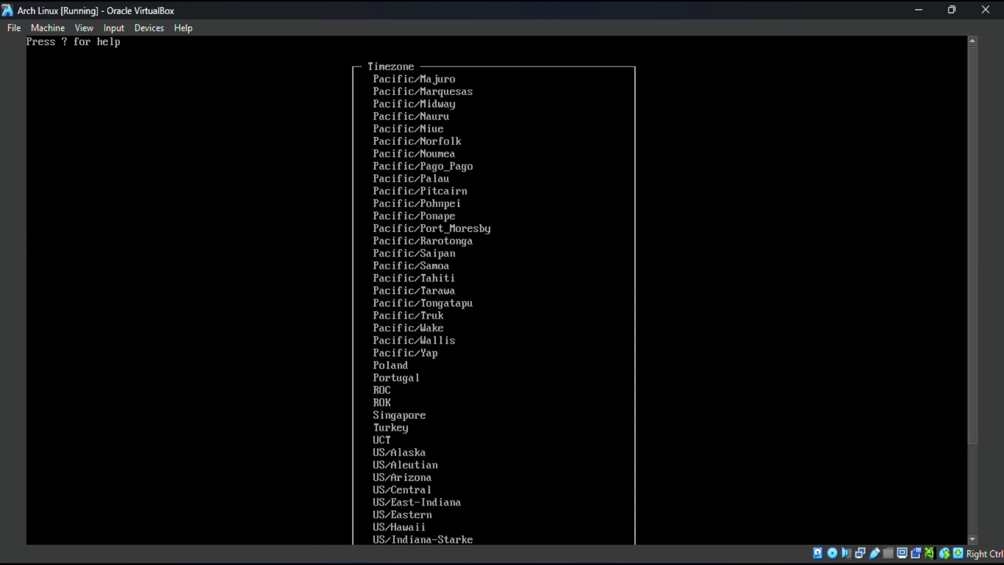
key(Down)
key(Down)
key(Down)
key(Down)
key(Down)
key(Down)
key(Down)
key(Down)
key(Down)
key(Down)
key(Down)
key(Down)
key(Down)
key(Down)
key(Down)
key(Down)
key(Down)
key(Down)
key(Down)
key(Down)
key(Down)
key(Down)
key(Down)
key(Down)
key(Down)
key(Down)
key(Down)
key(Down)
key(Down)
key(Down)
key(Down)
key(Down)
key(Down)
key(Down)
key(Down)
key(Down)
key(Down)
key(Down)
key(Down)
key(Down)
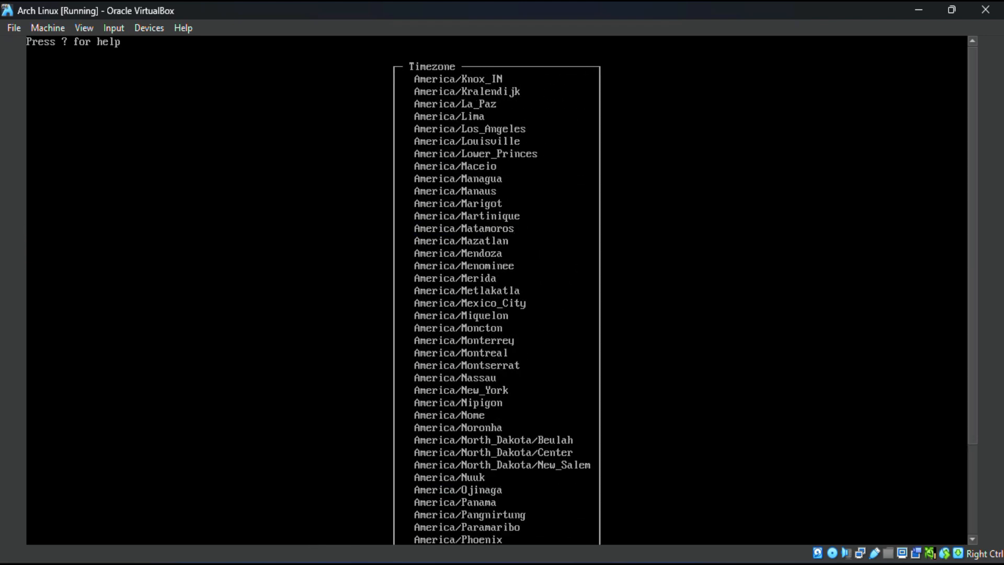
Step: Start the Arch Linux installation and agree to apply the specified configuration
key(Down)
key(Down)
key(Down)
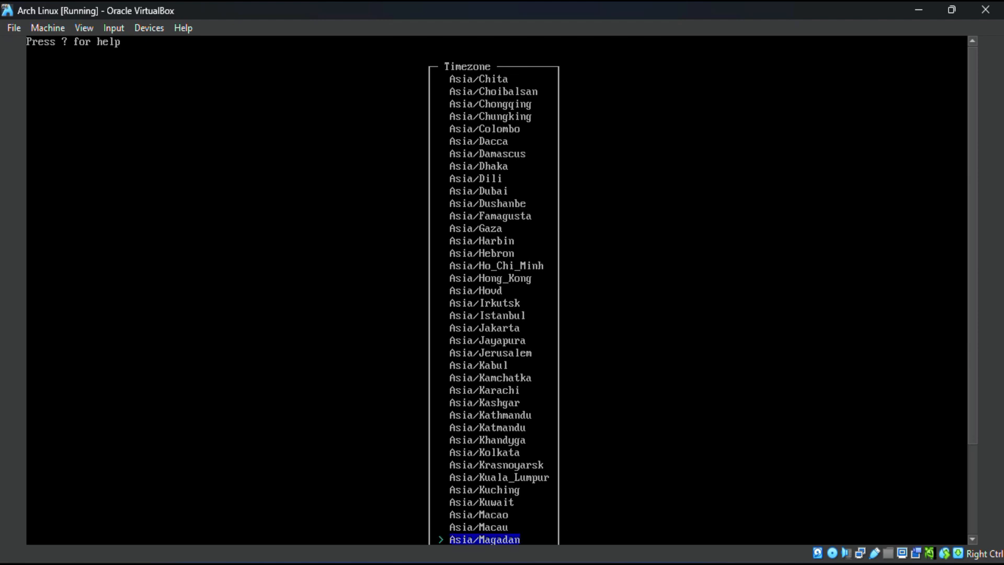
key(Up)
key(Up)
key(Up)
key(Up)
key(Up)
key(Up)
key(Up)
key(Return)
key(Down)
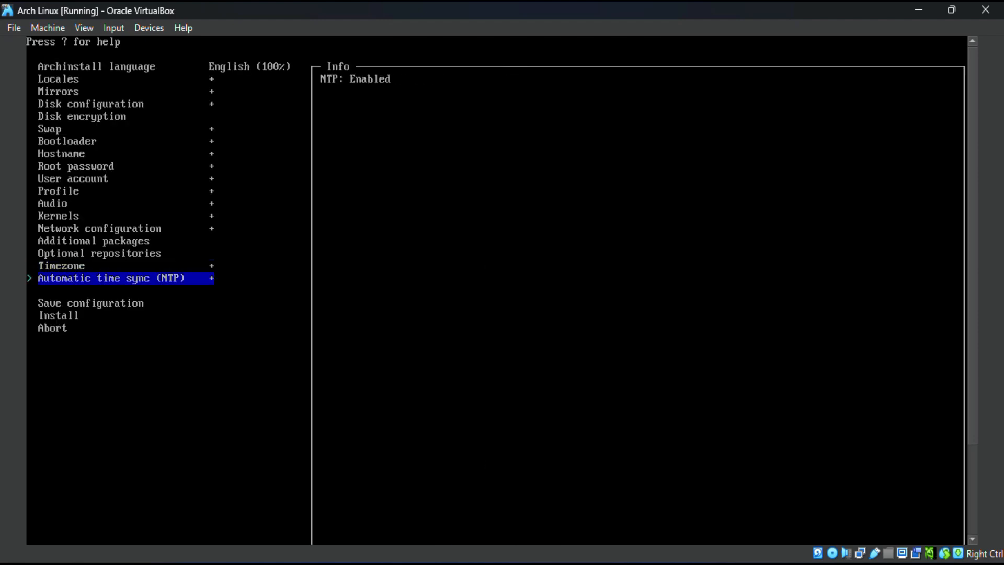
key(Down)
key(Down)
key(Return)
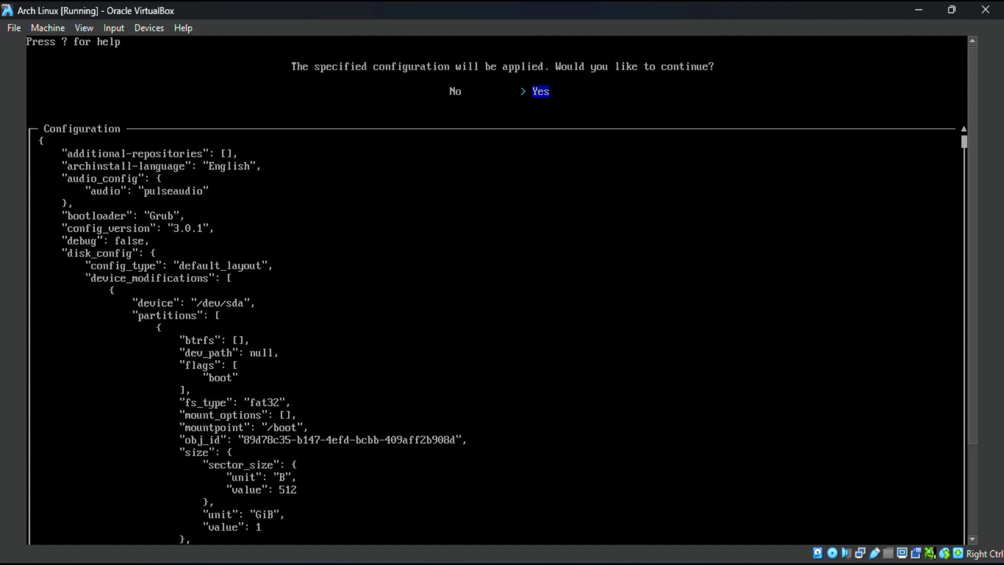
key(Return)
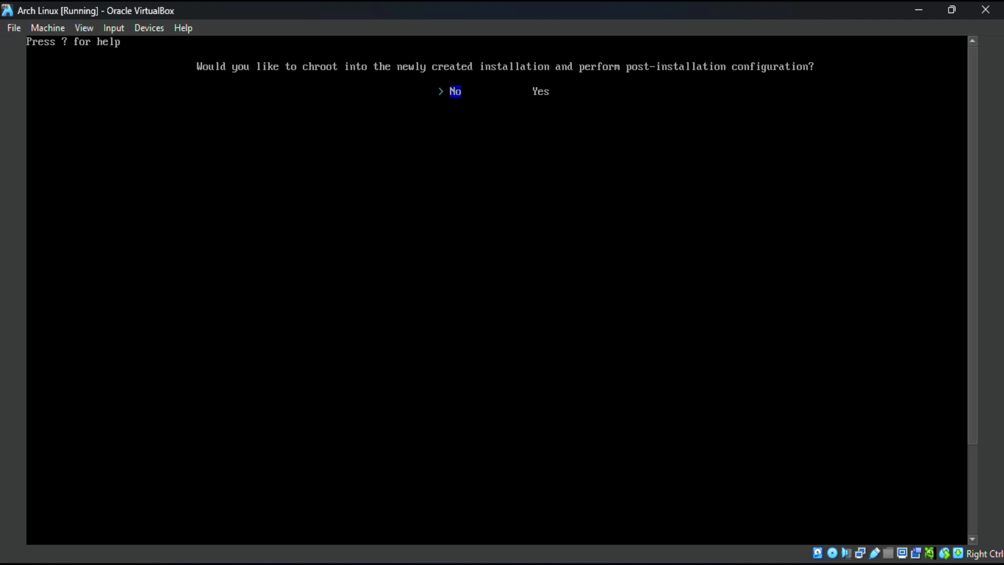
Step: Decline to chroot into the new installation for post-installation configuration
key(Right)
key(Left)
key(Return)
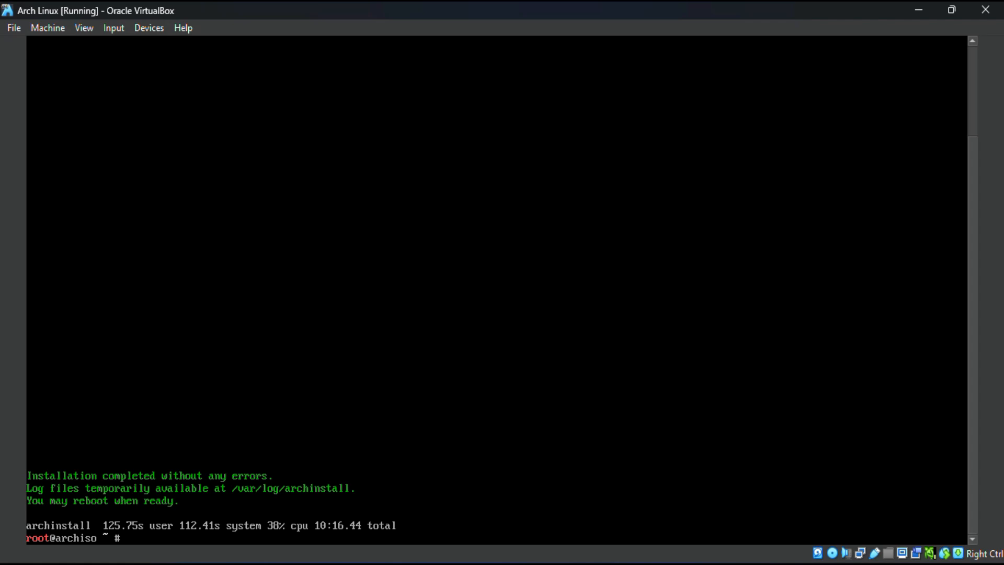
Step: Power off the live system with the command shutdown now
text(shutdown now)
key(Return)
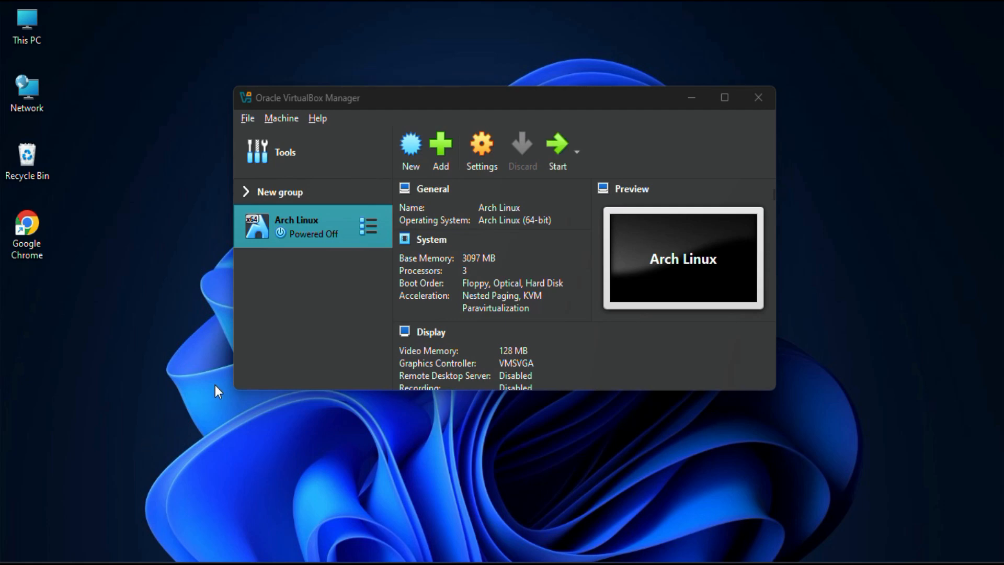
Step: Remove the archlinux-2025.01.01-x86_64.iso disk from the Arch Linux machine's virtual optical drive and save the settings
click(482, 152)
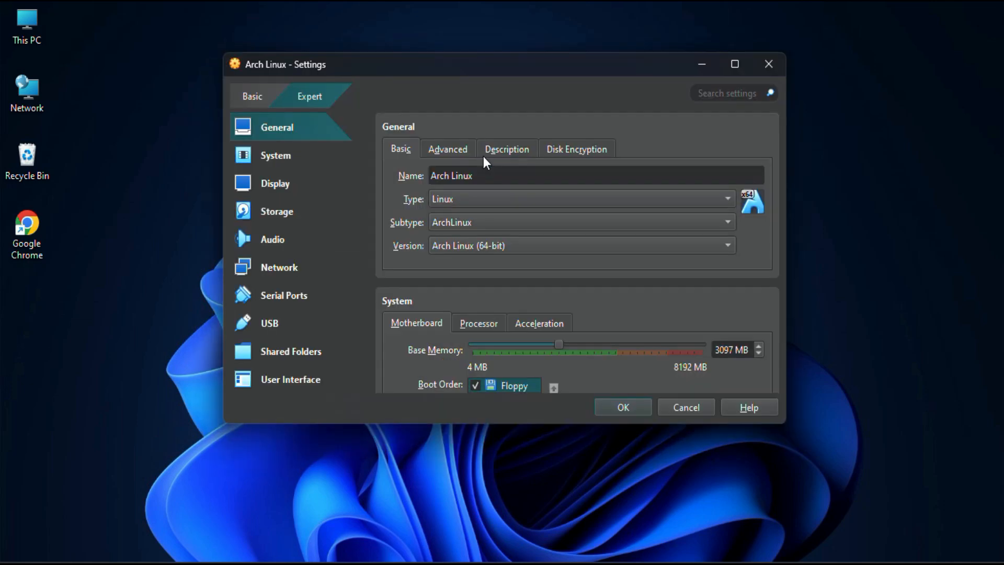
click(287, 210)
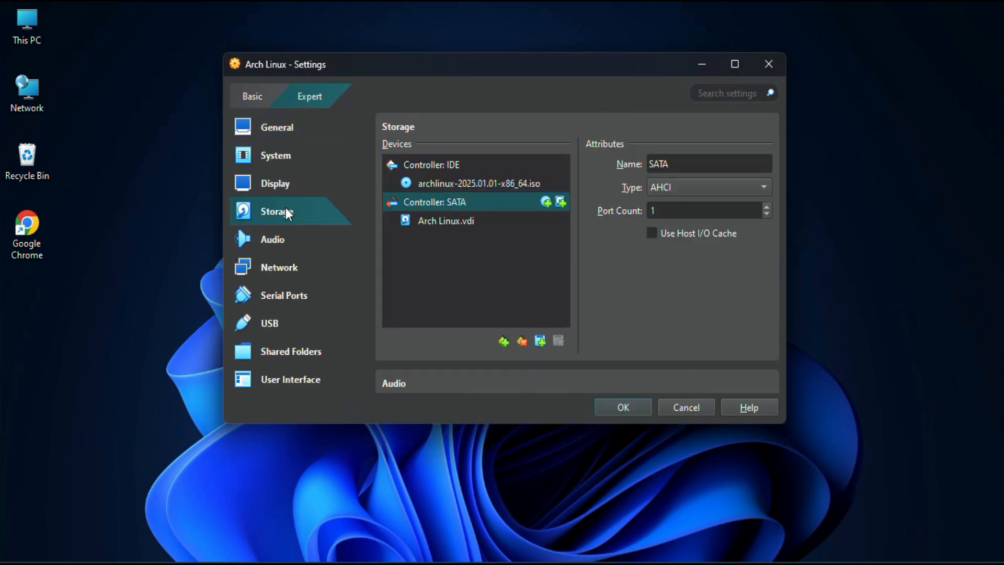
click(457, 184)
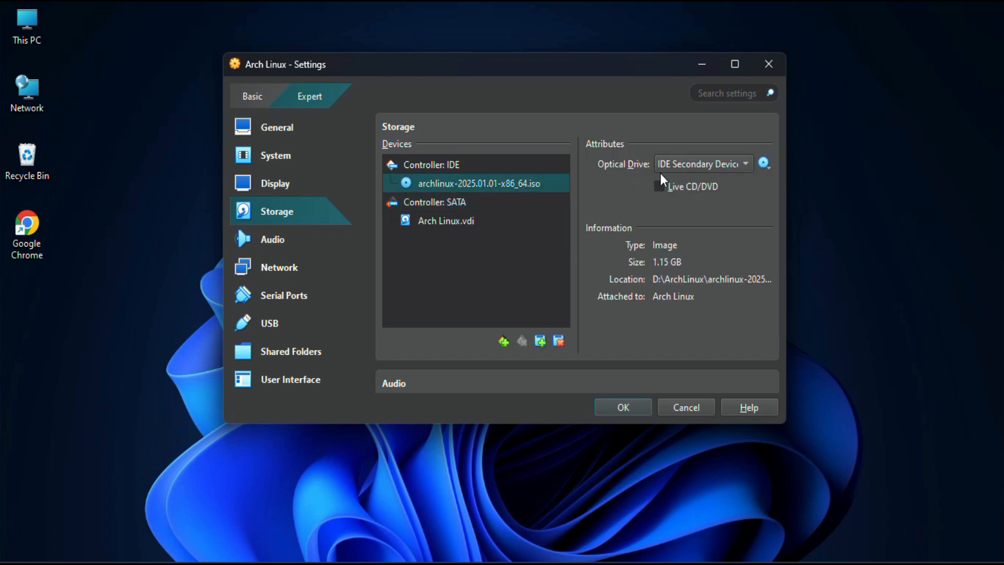
click(768, 164)
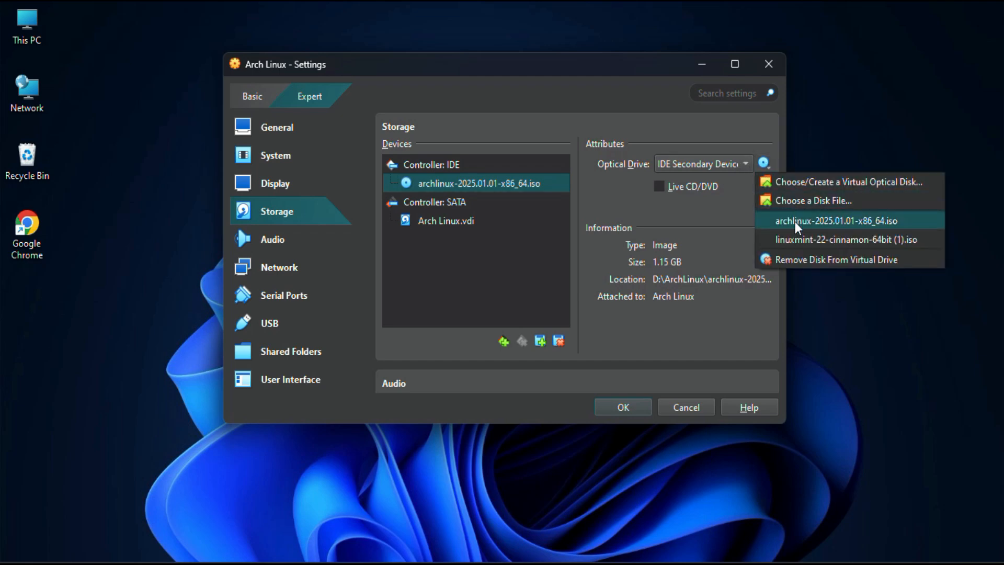
click(803, 262)
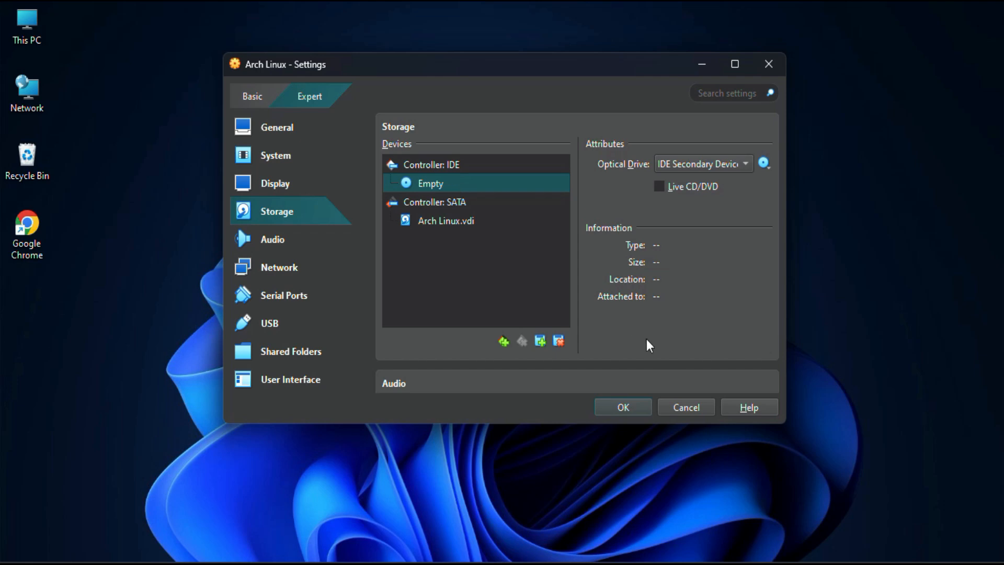
click(625, 408)
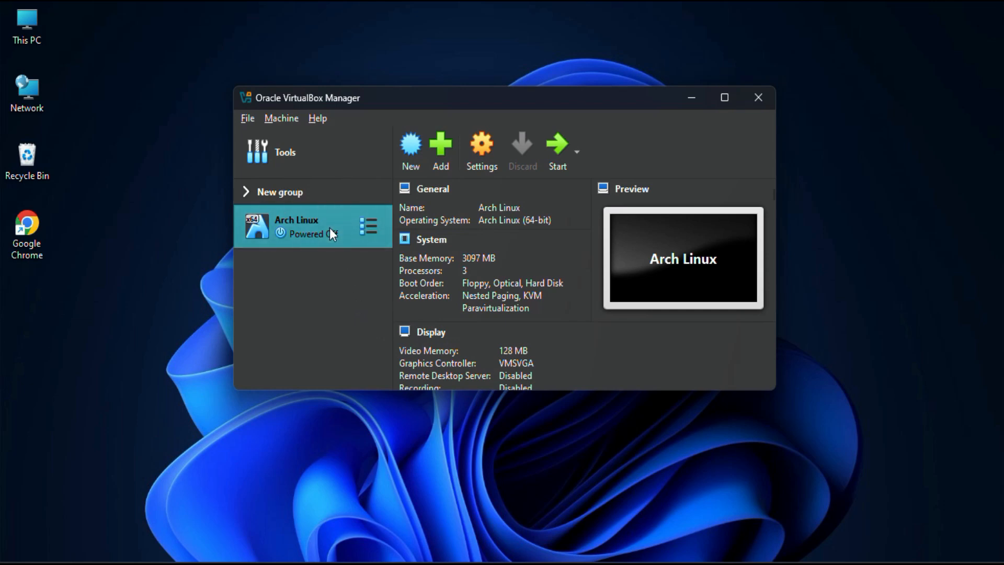
Step: Start the Arch Linux virtual machine and log in as techinfokart with the account password, skipping the welcome tour
click(555, 152)
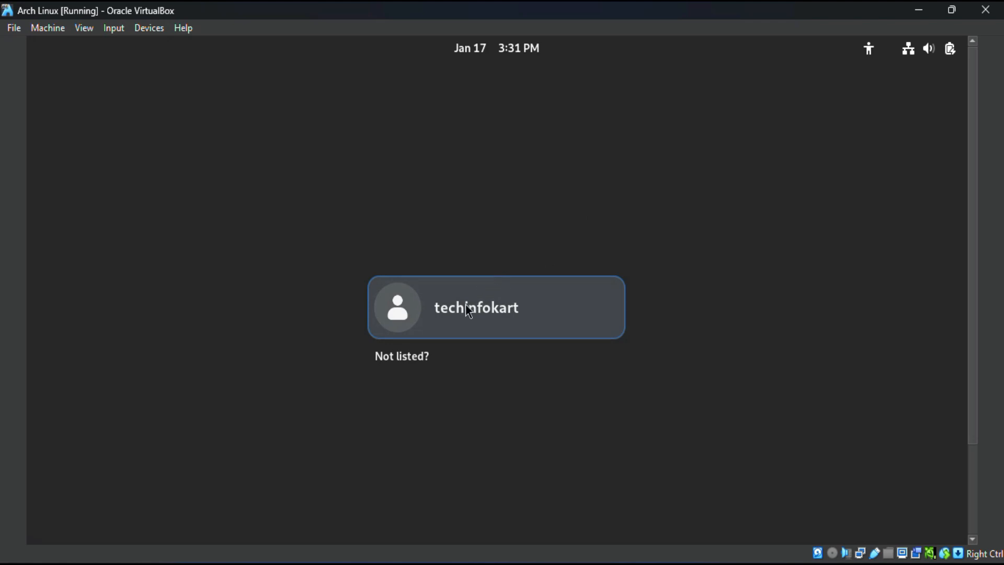
click(467, 312)
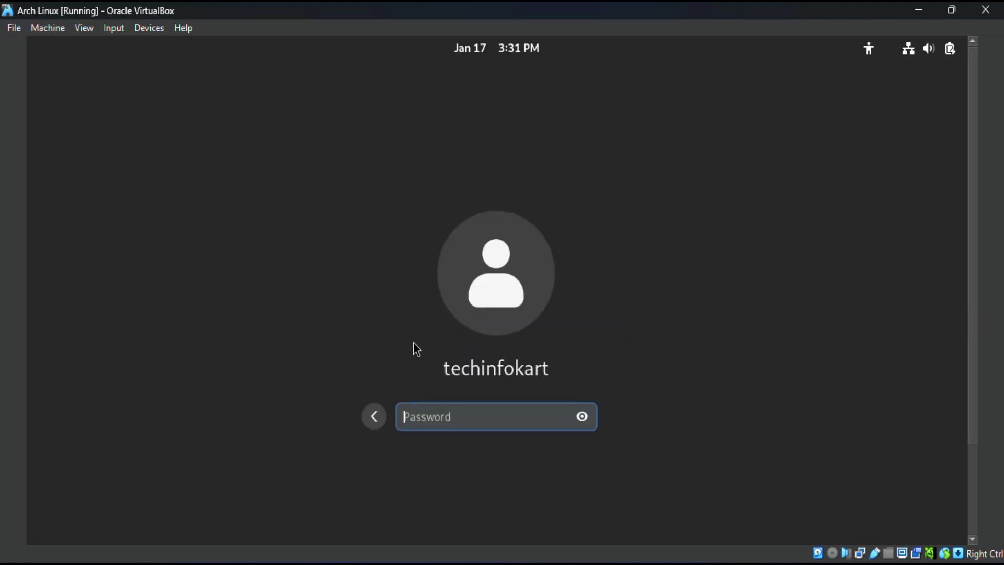
text(********)
key(Return)
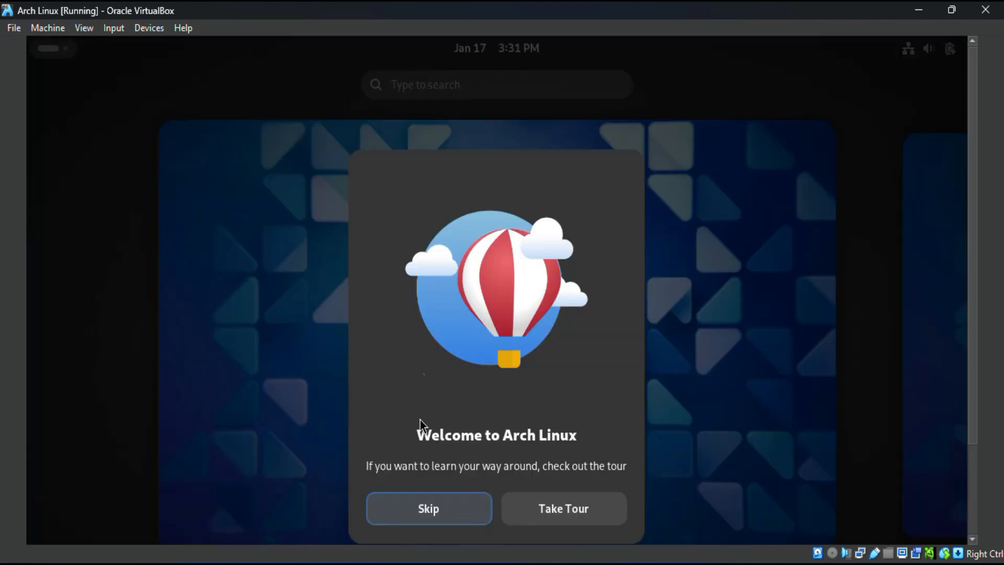
click(431, 510)
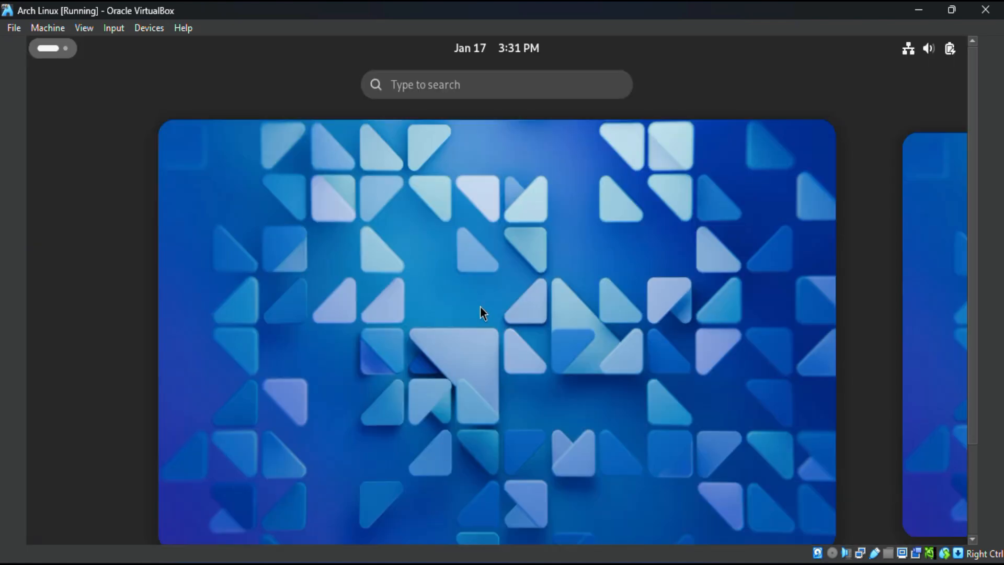
Step: Look through the new Gnome desktop's workspaces, its installed applications and the Utilities folder
scroll(480, 306, down, 1)
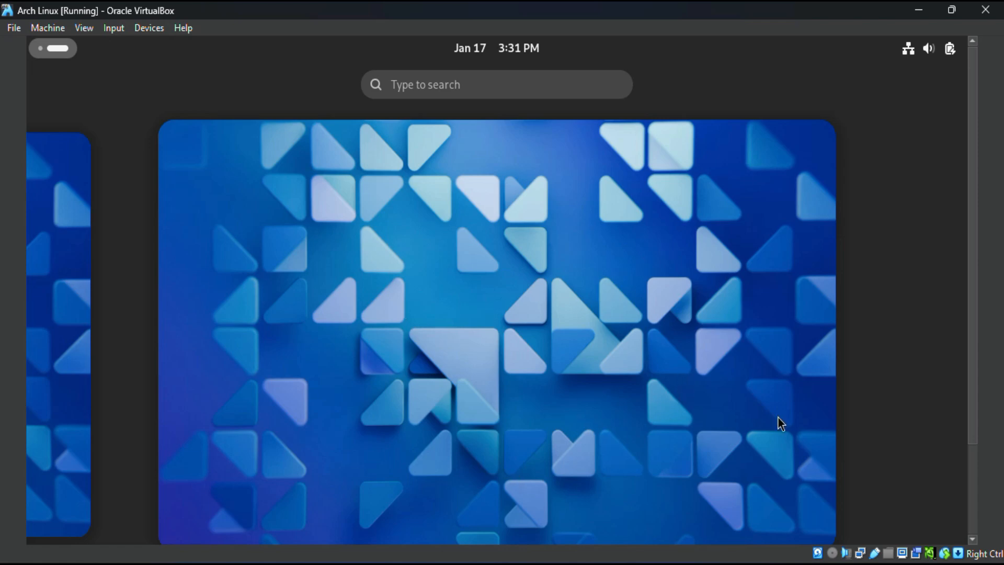
drag(973, 311, 975, 390)
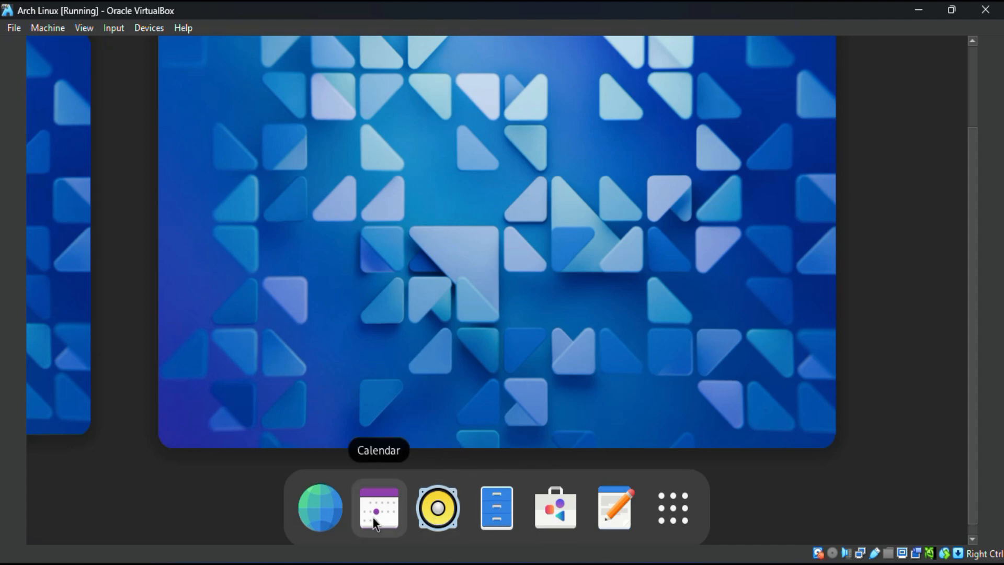
click(677, 502)
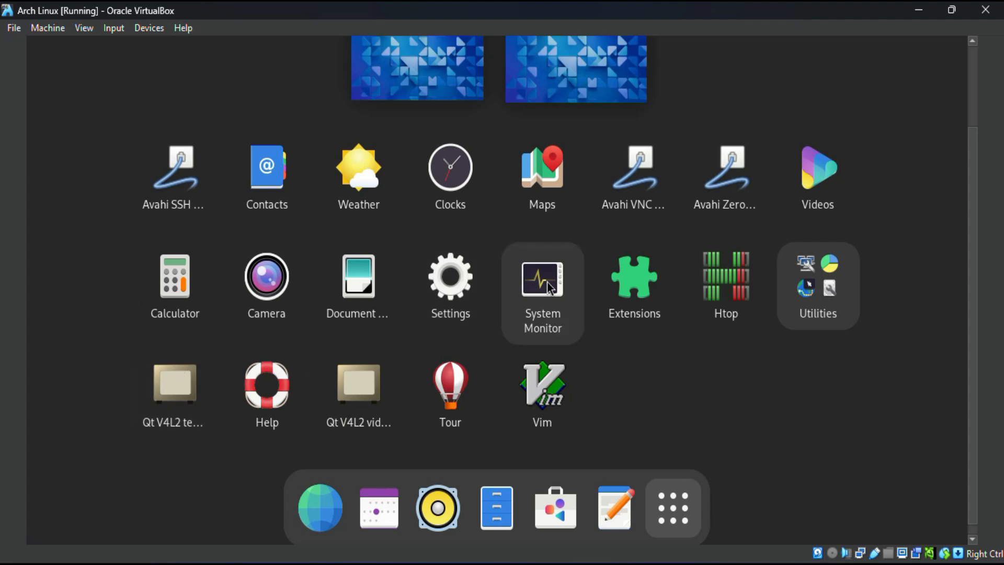
click(827, 274)
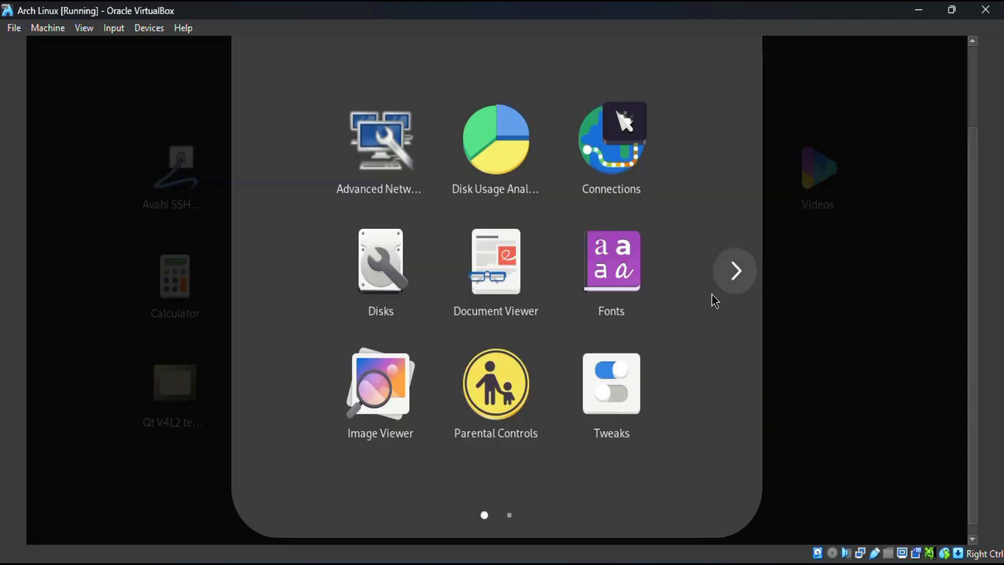
click(747, 278)
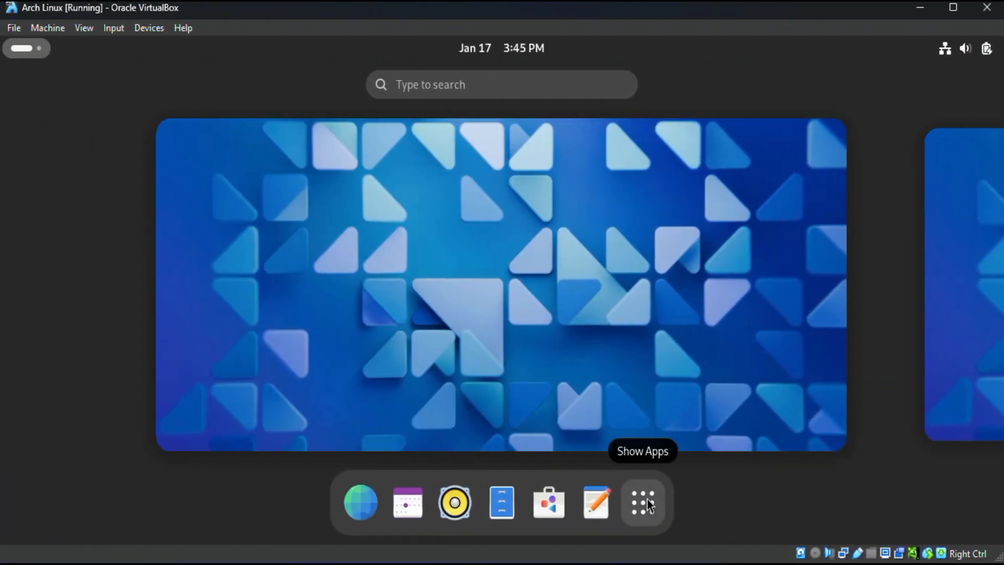
Step: Open the Console application and move its window to the middle of the desktop
click(648, 500)
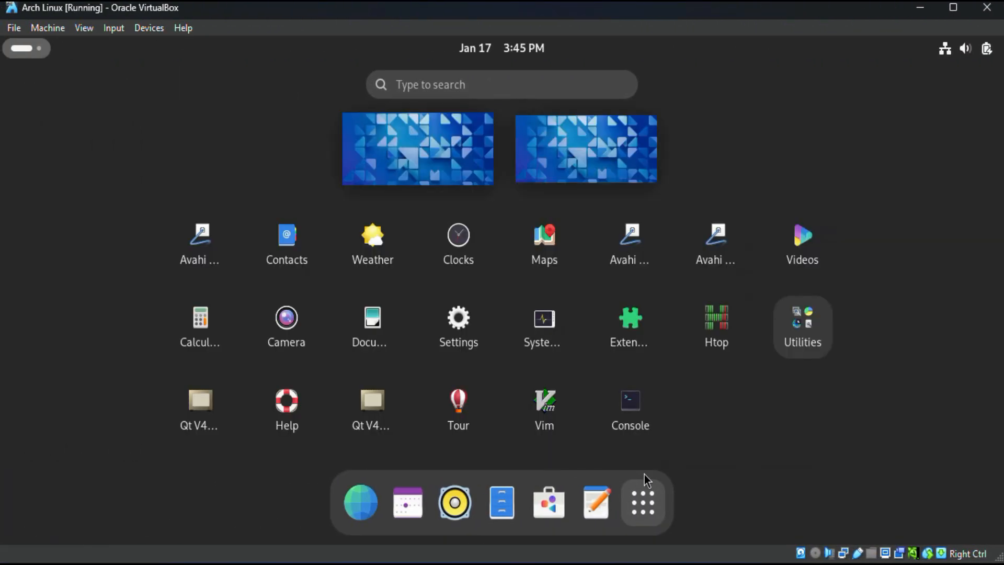
click(631, 408)
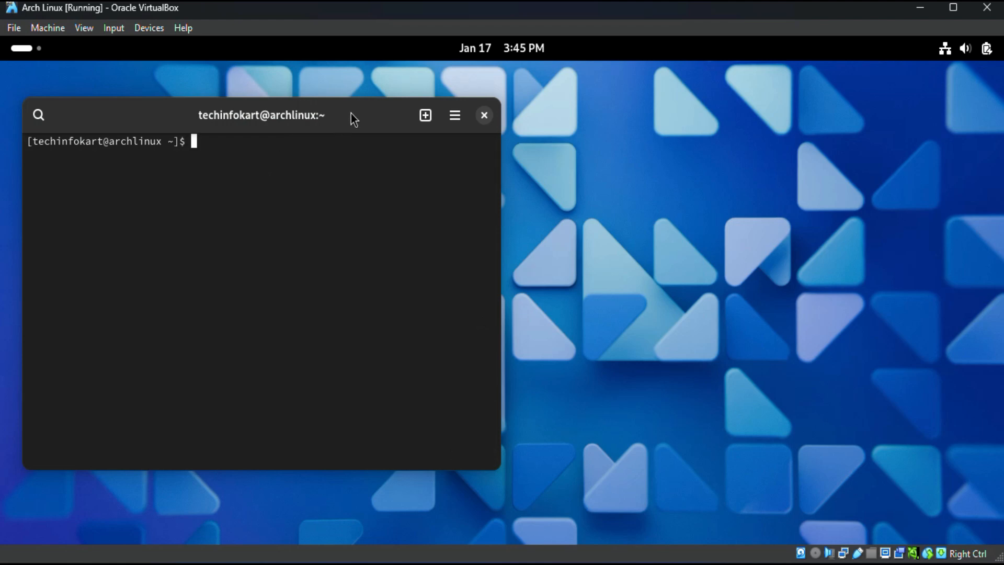
drag(350, 114, 544, 107)
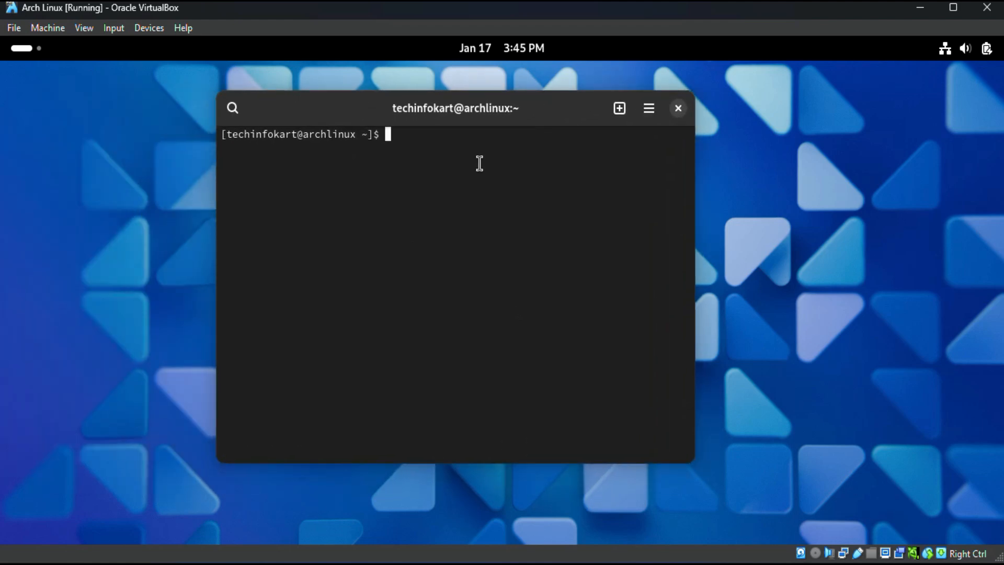
Step: Install the virtualbox-guest-utils package with sudo pacman -S, entering the account password and agreeing to the installation
text(sudo pacman -S)
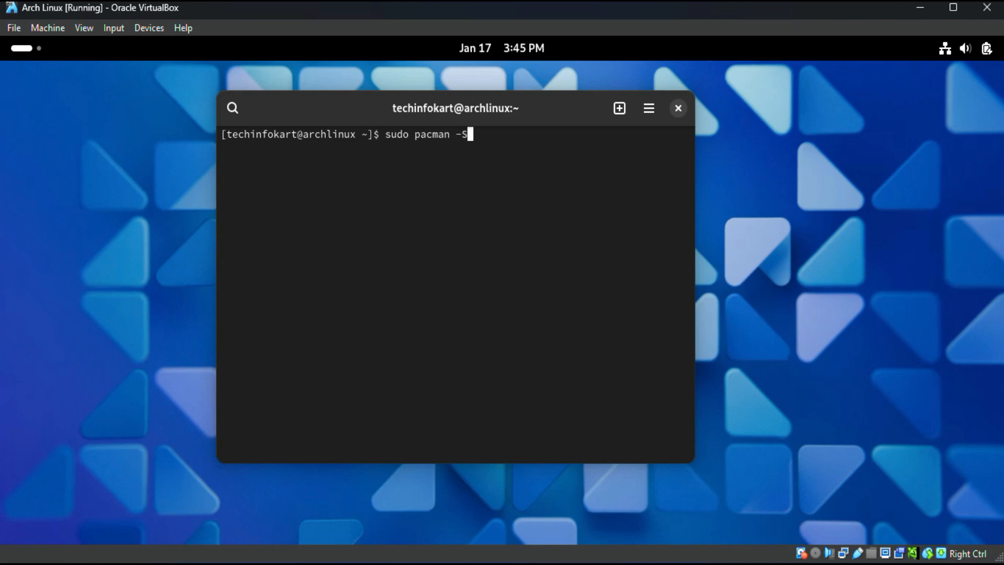
text( virtualbox-gues)
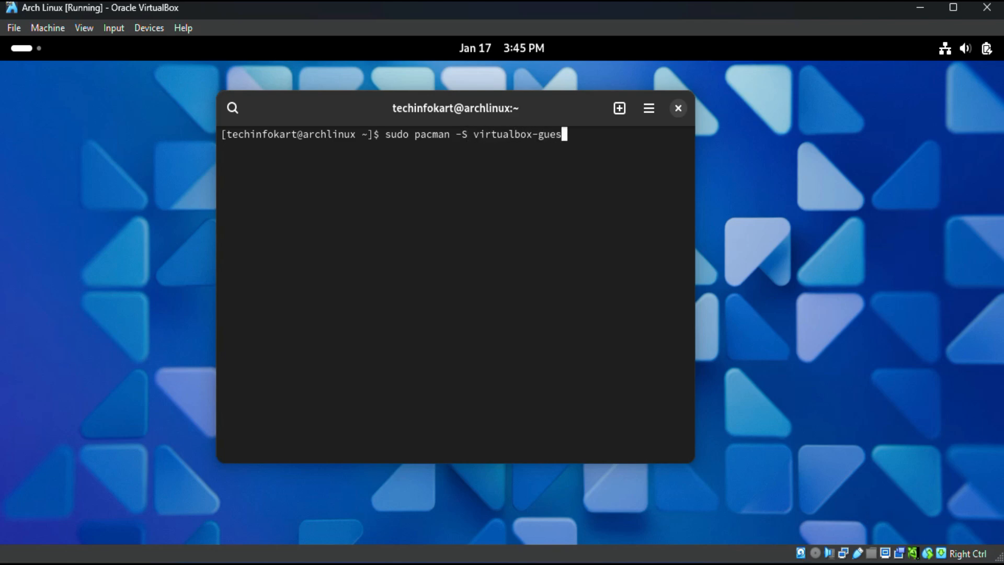
text(t-utils)
key(Return)
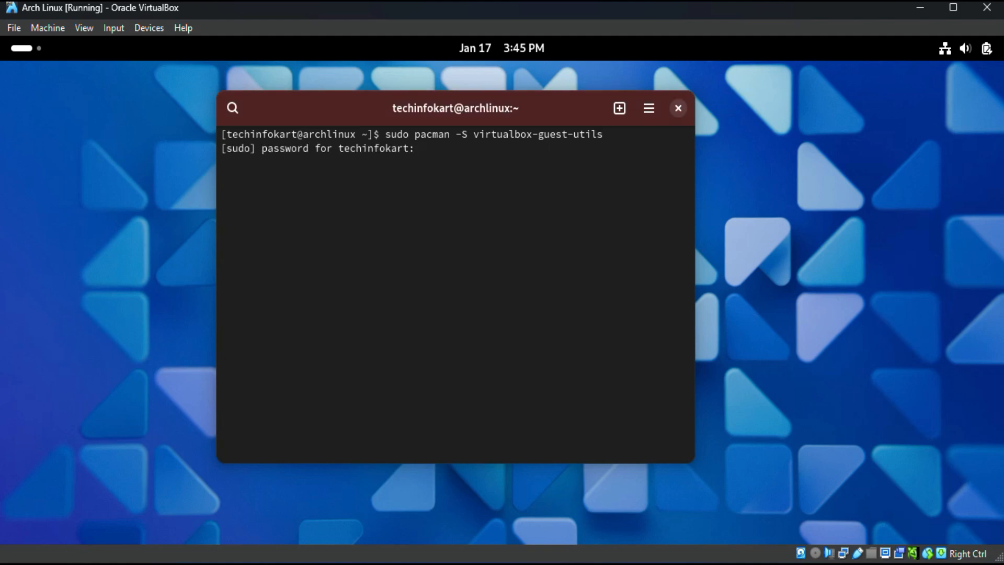
key(Return)
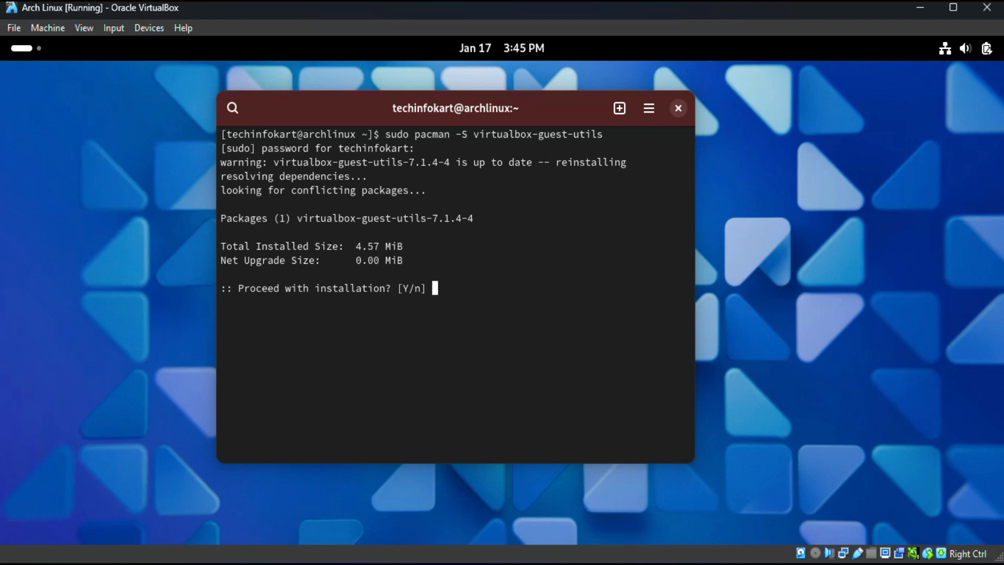
text(y)
key(Return)
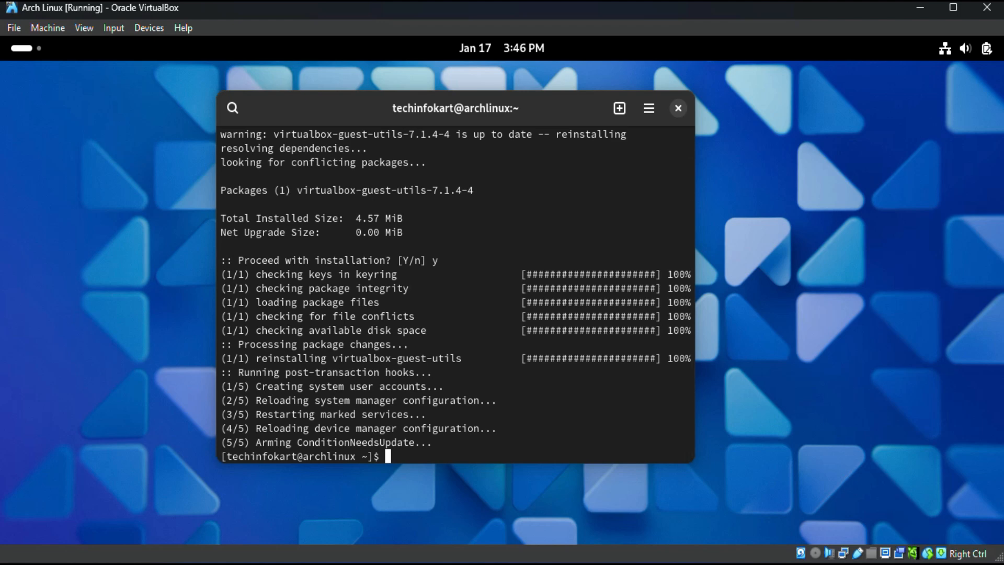
Step: Enable and immediately start the VirtualBox guest service with sudo systemctl enable --now vboxservice
text(sudo systemctl )
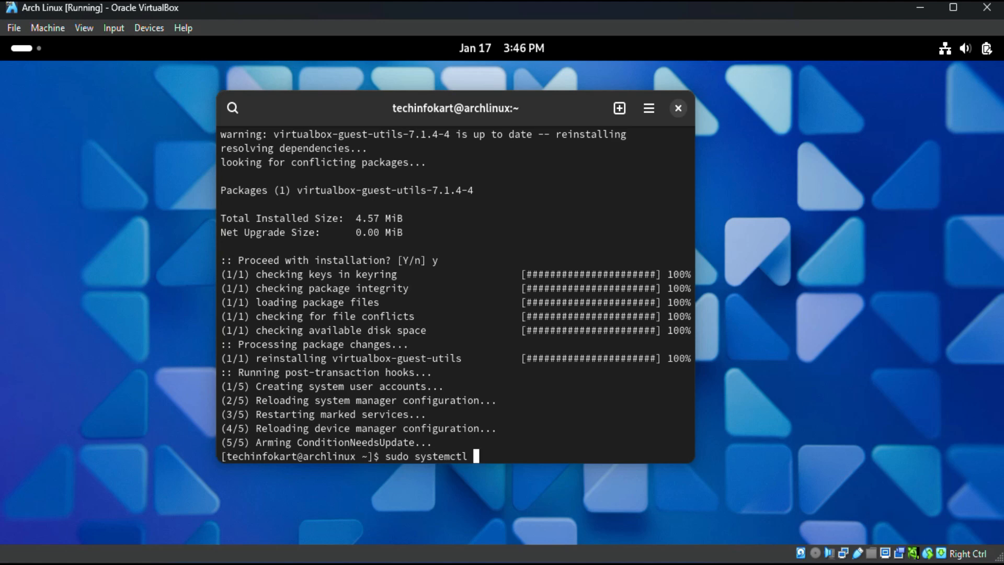
text(enable --now vbo)
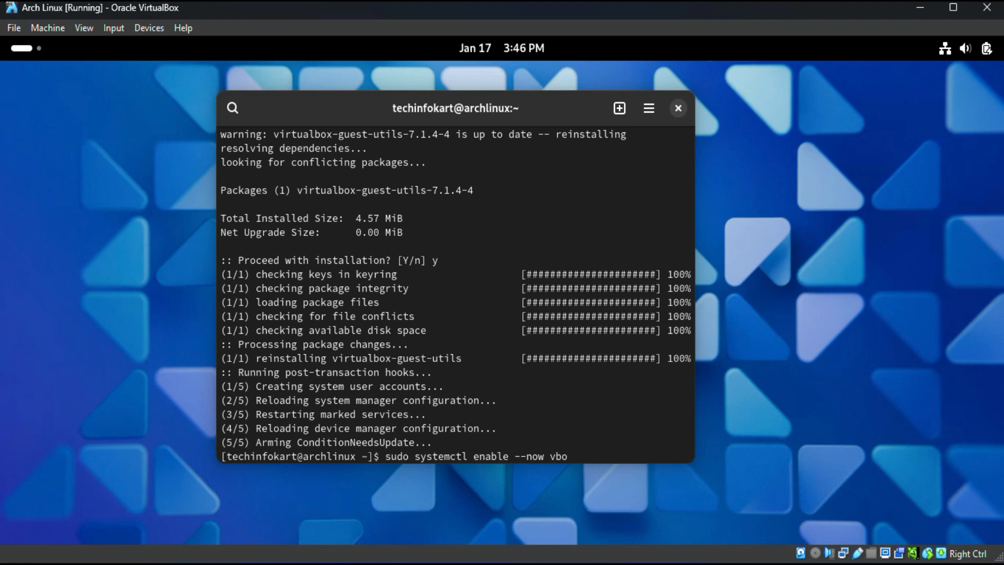
text(xservice)
key(Return)
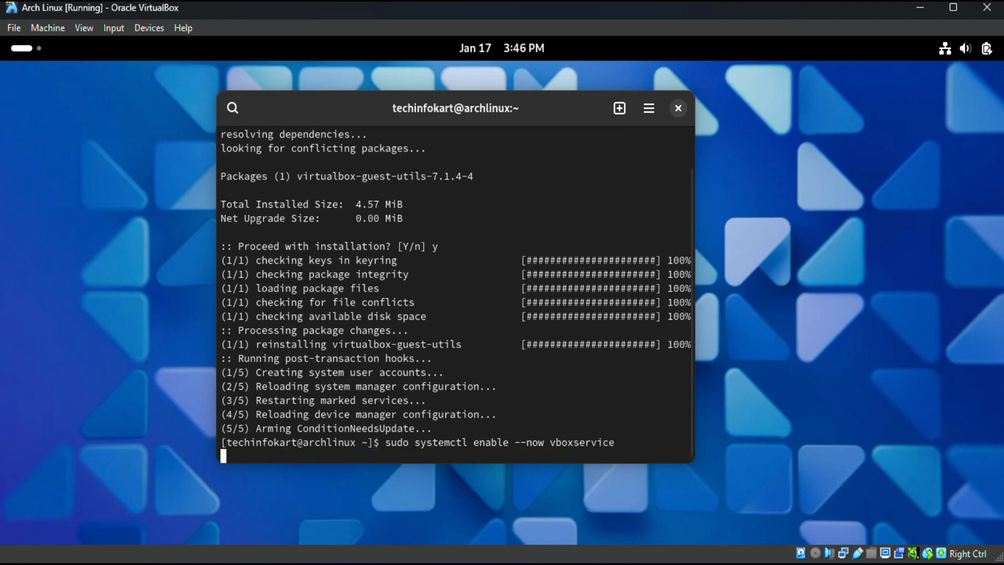
Step: Close the Console window and toggle the virtual machine's Auto-resize Guest Display option
click(679, 108)
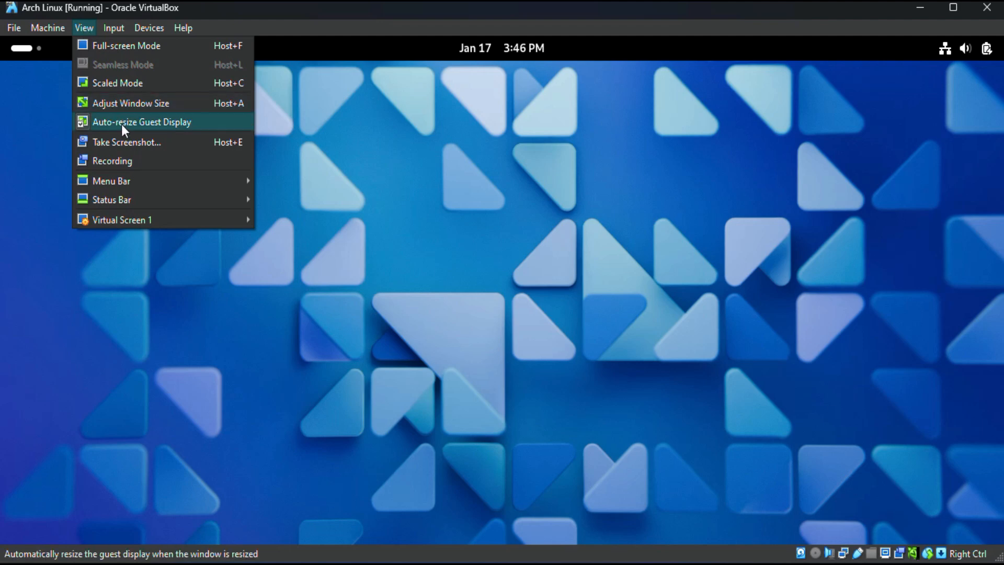
click(123, 121)
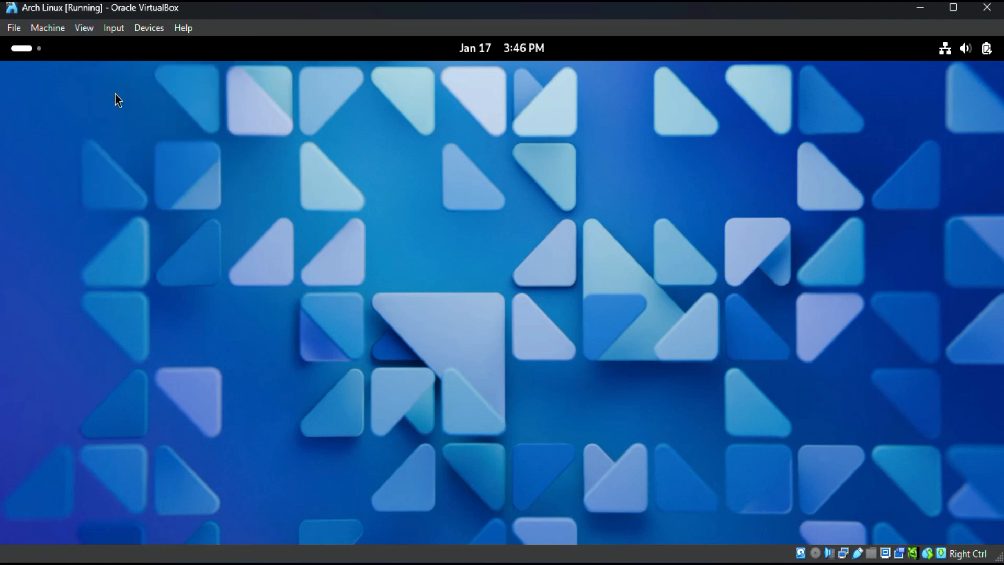
Step: Browse the Software application's Explore page down to the New & Updated apps and close it
click(26, 49)
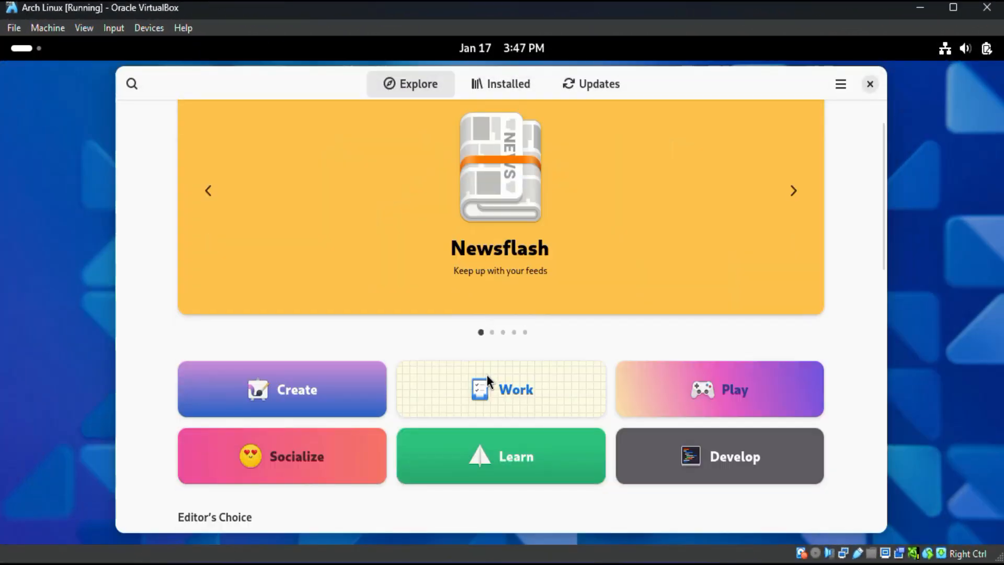
scroll(488, 381, down, 15)
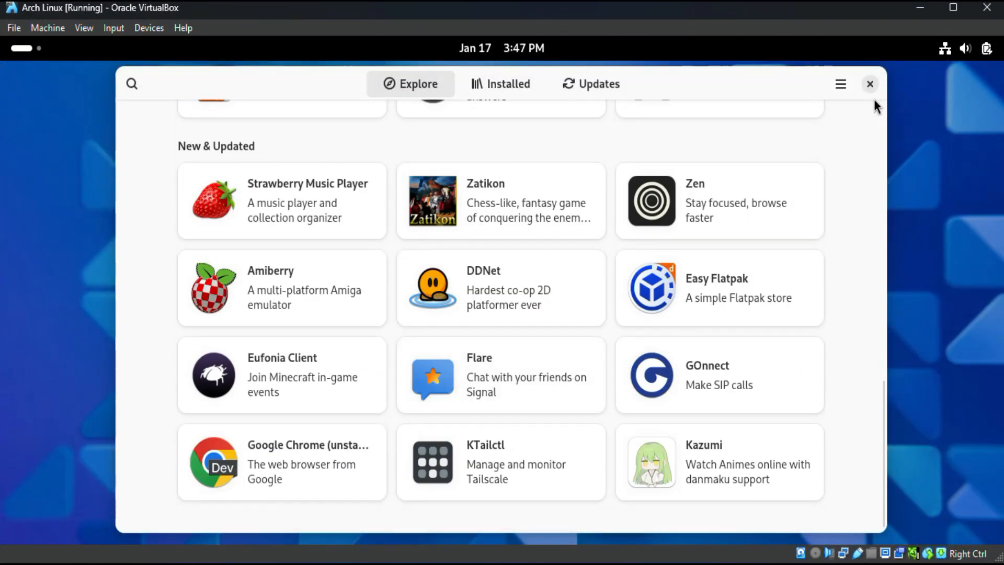
click(870, 83)
Step: Open the System Details from the About page of the Gnome Settings to view the hardware and software information
click(26, 49)
click(644, 502)
click(457, 322)
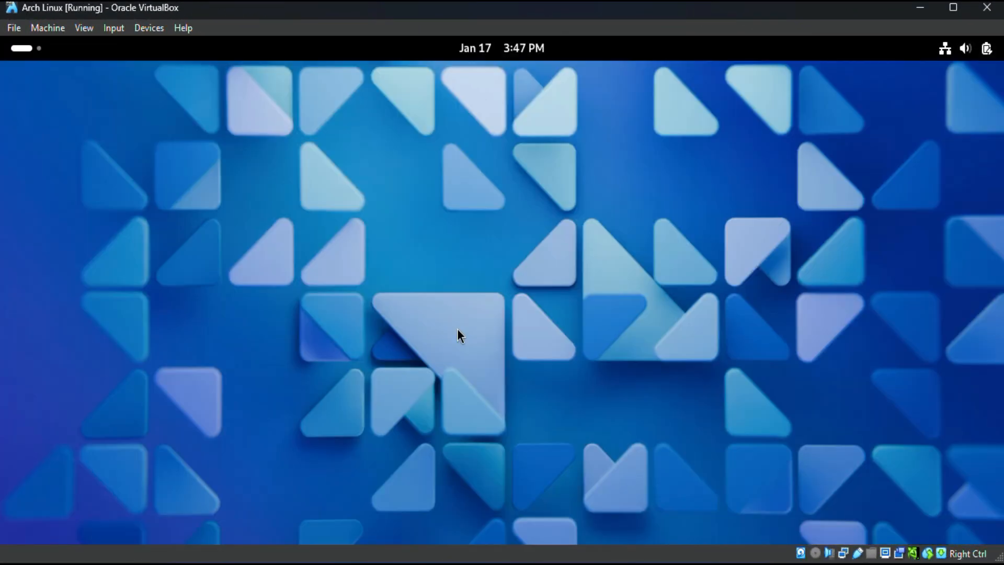
click(288, 350)
scroll(489, 429, down, 1)
click(637, 506)
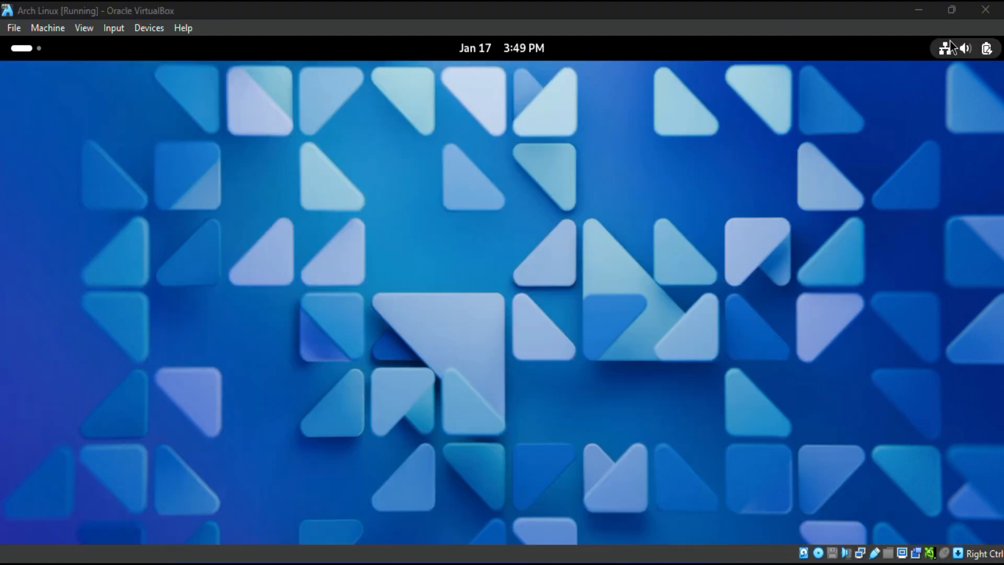
Step: Power off the Arch Linux virtual machine from within the Gnome desktop
click(966, 49)
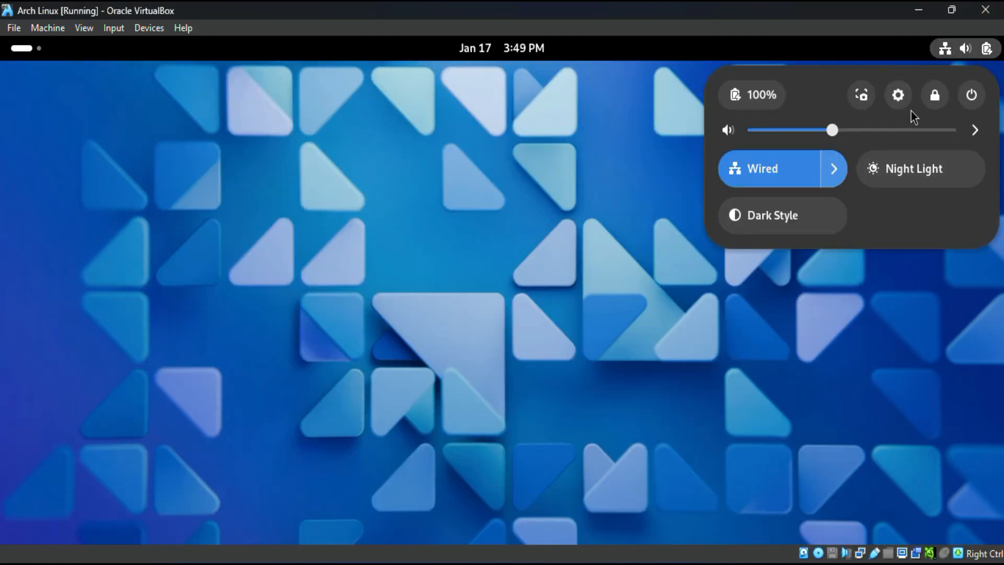
click(972, 95)
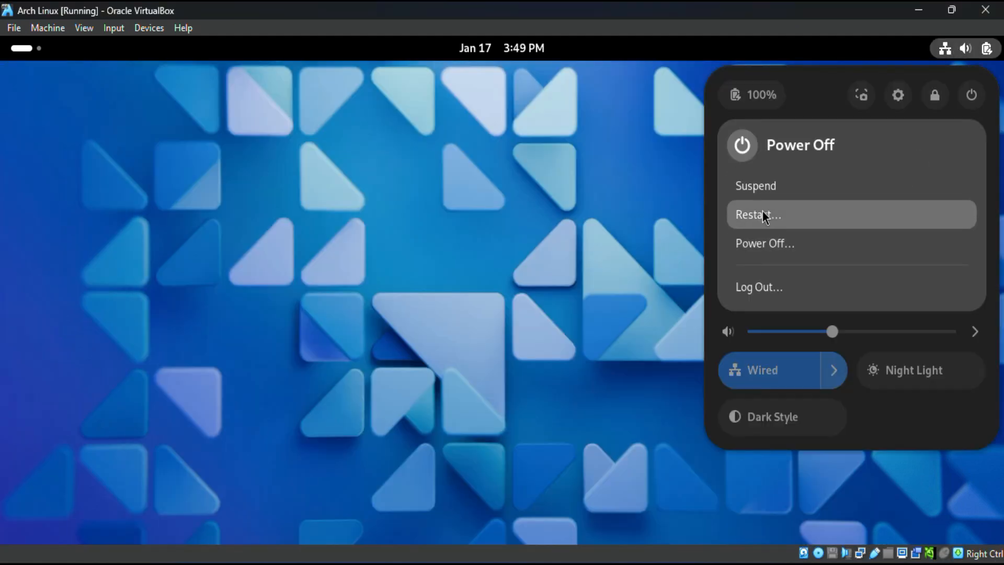
click(762, 242)
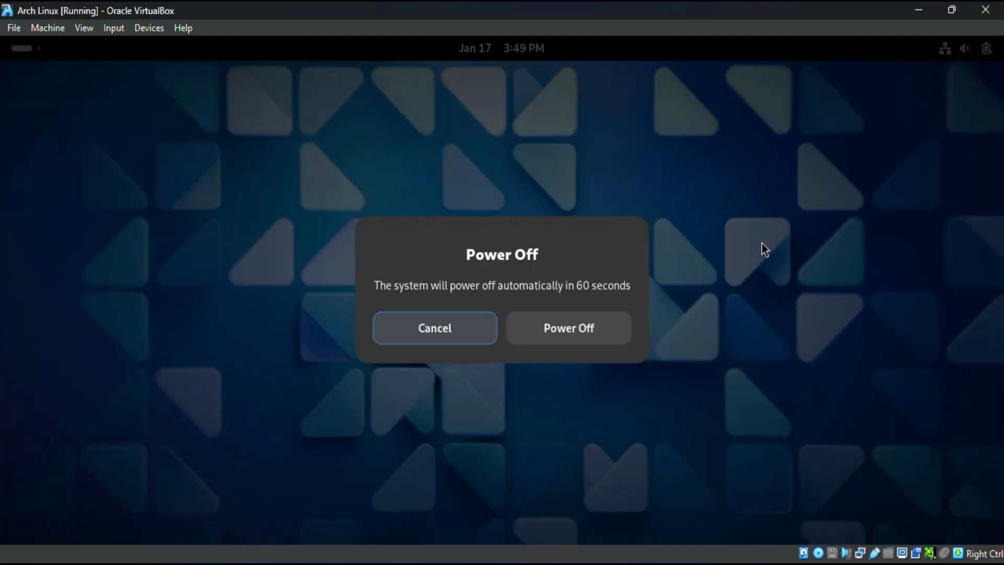
click(572, 337)
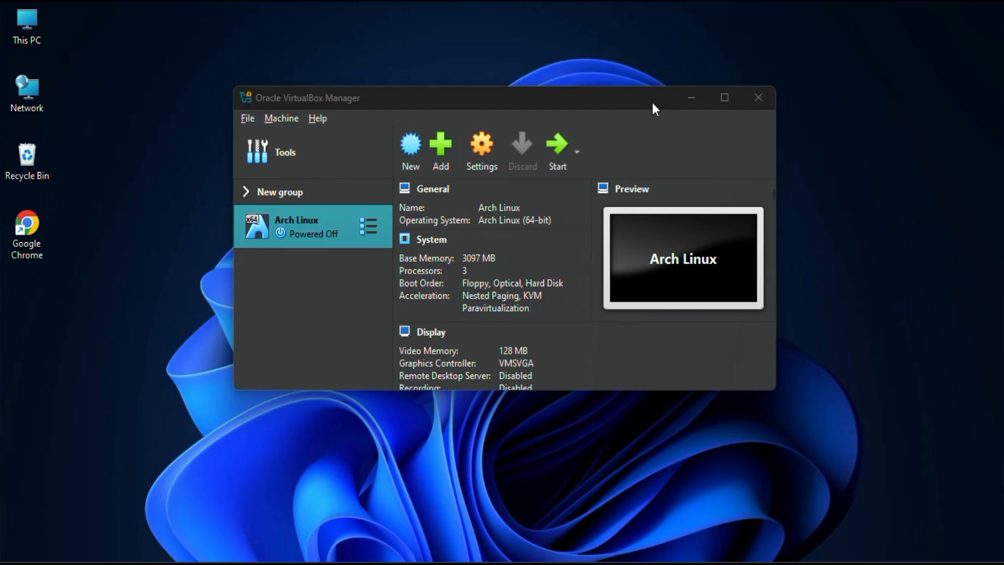